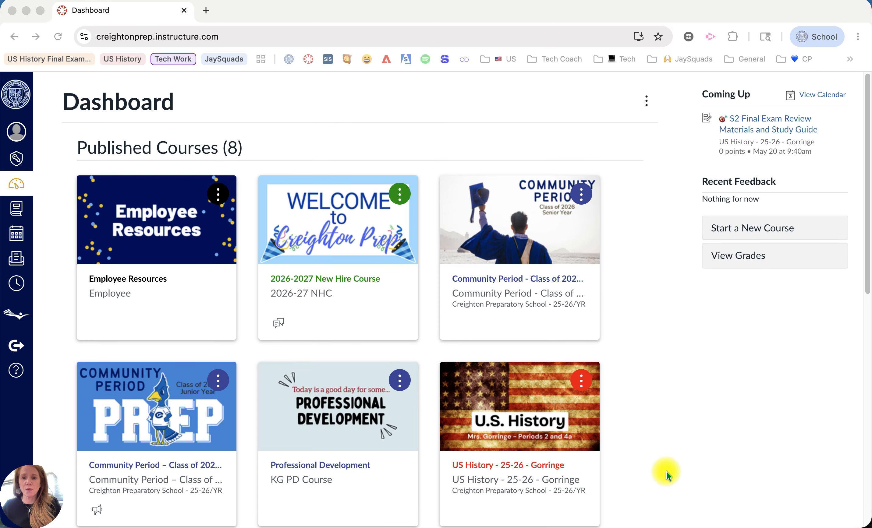
Open the Professional Development course and go to its Canvas Quizzes and Rubrics page.
scroll(370, 444, "down", 2)
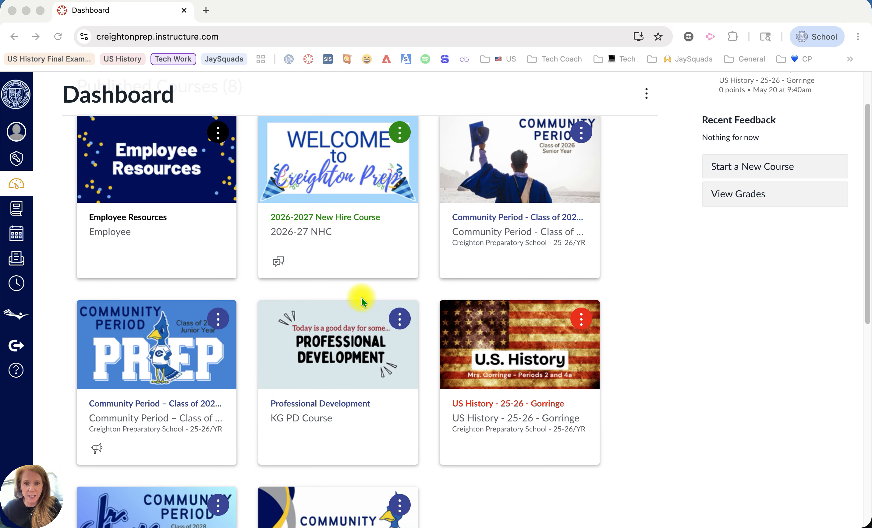
left_click(312, 415)
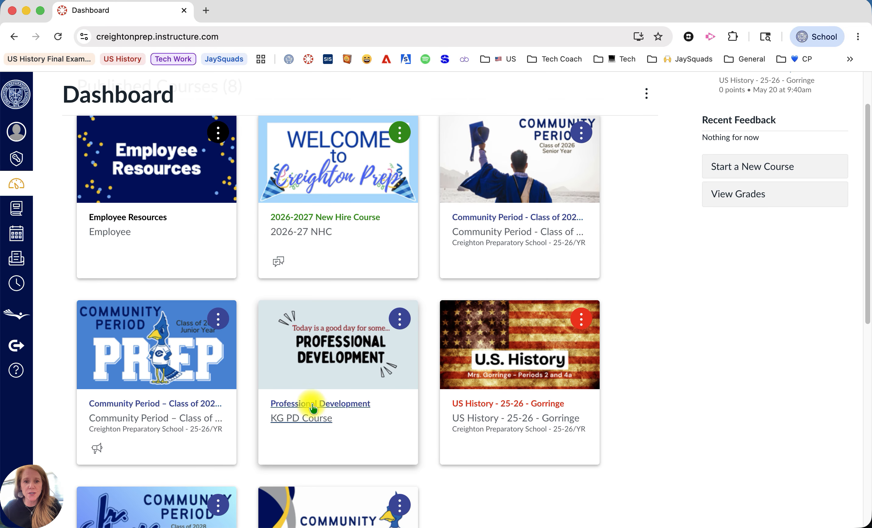
left_click(315, 405)
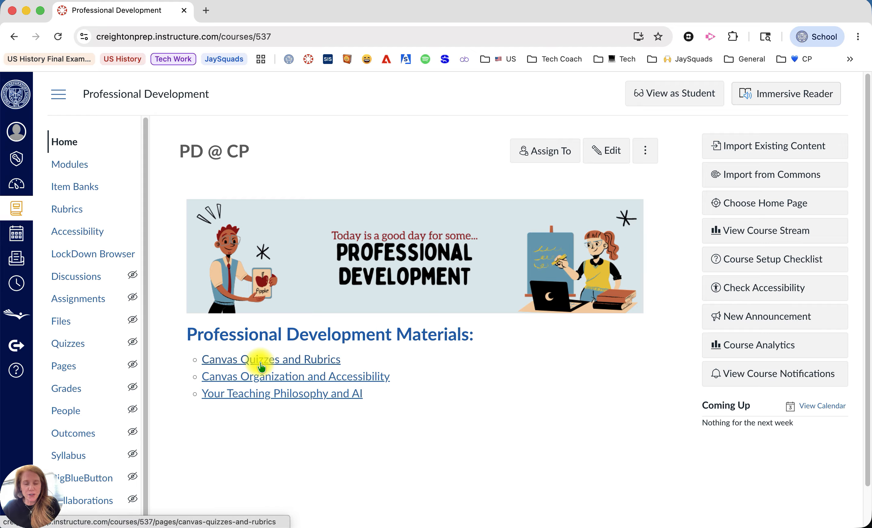
left_click(261, 361)
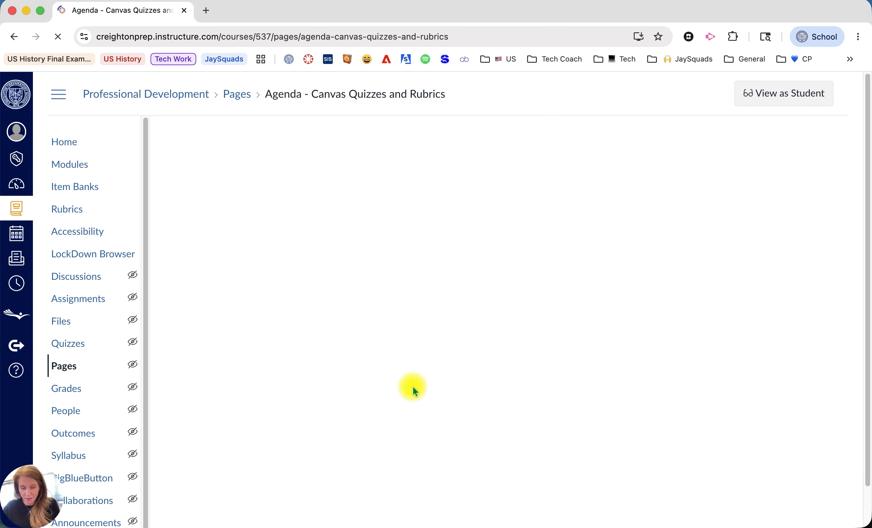
Open the practice quiz linked in the session agenda to reach its Build page.
scroll(414, 380, "down", 6)
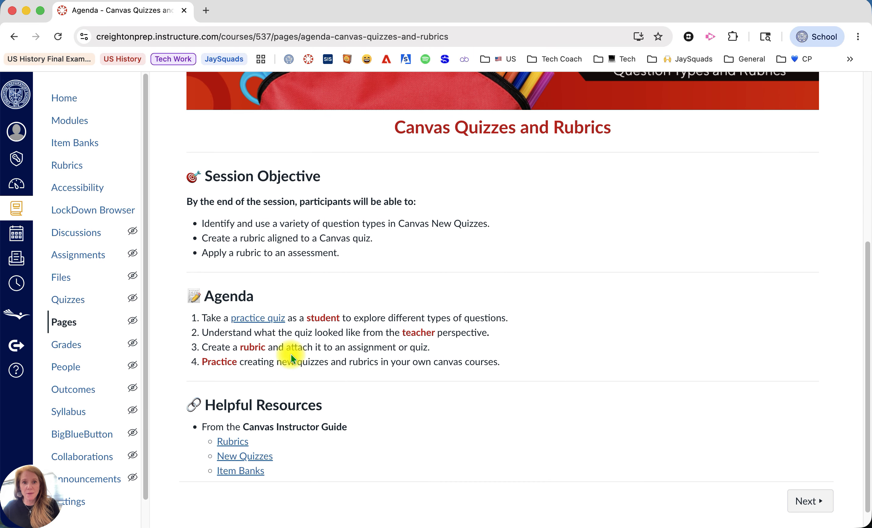
left_click(268, 318)
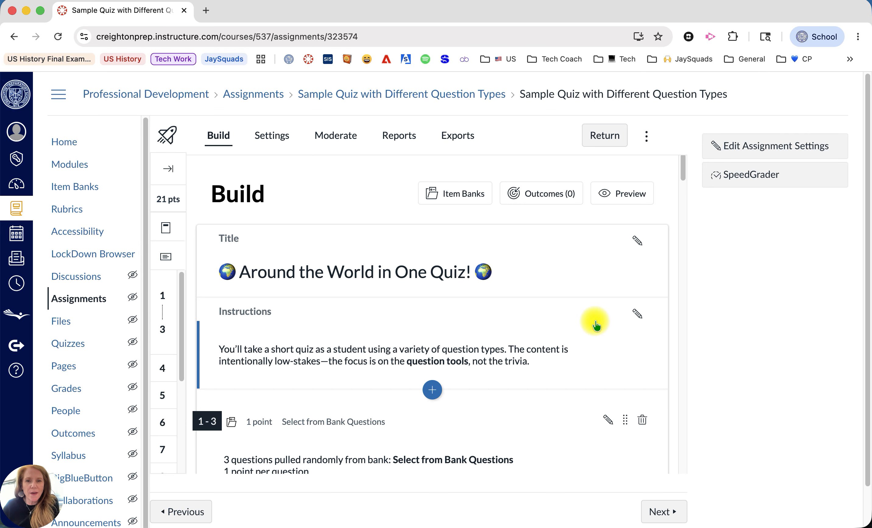
scroll(715, 335, "down", 2)
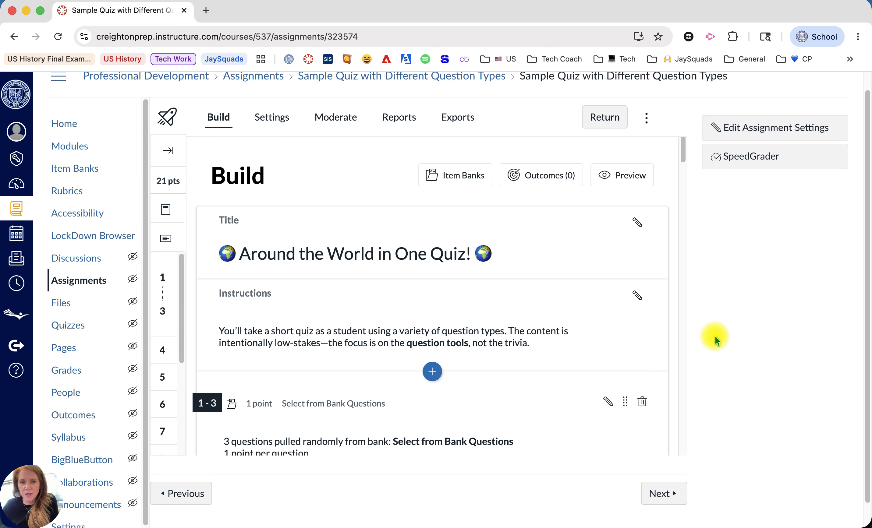
scroll(466, 292, "down", 2)
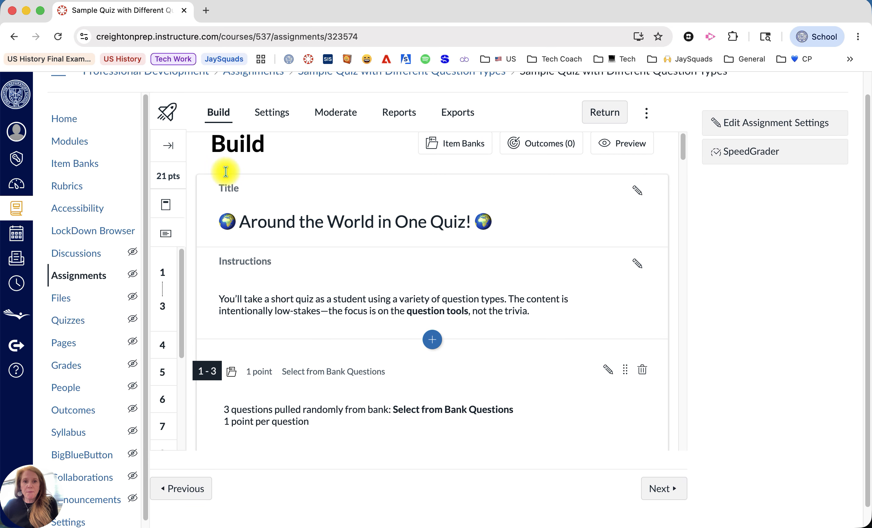
Review the question types that can be inserted above the first question group, and leave without adding any content.
left_click(433, 341)
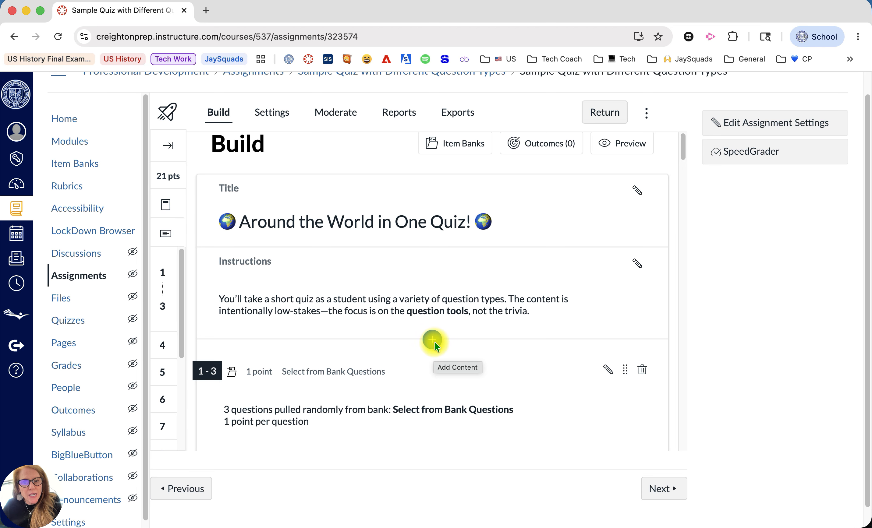
left_click(433, 340)
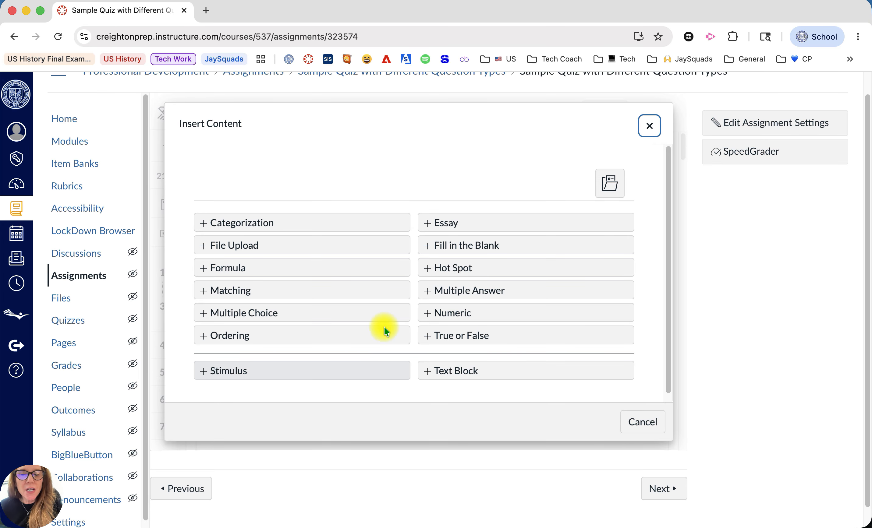
left_click(645, 424)
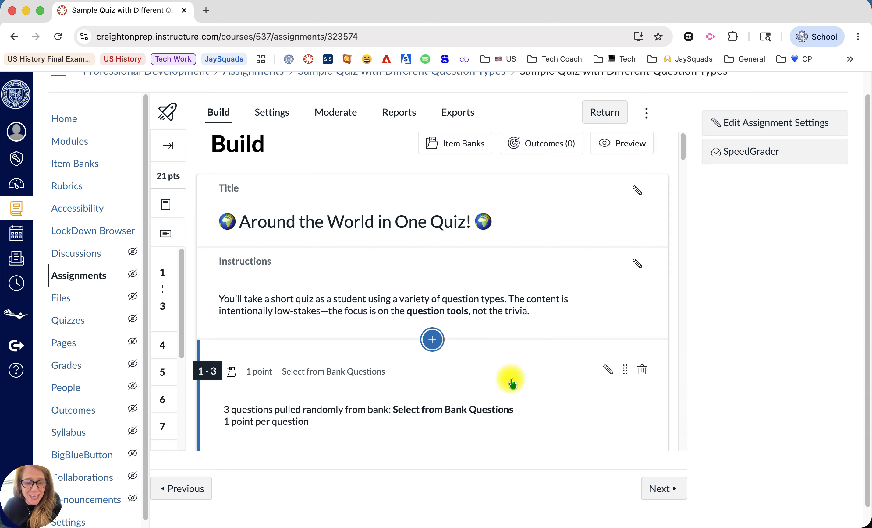
Review the source bank, random selection and points settings of the question group 1-3, and close its editor.
scroll(478, 386, "down", 2)
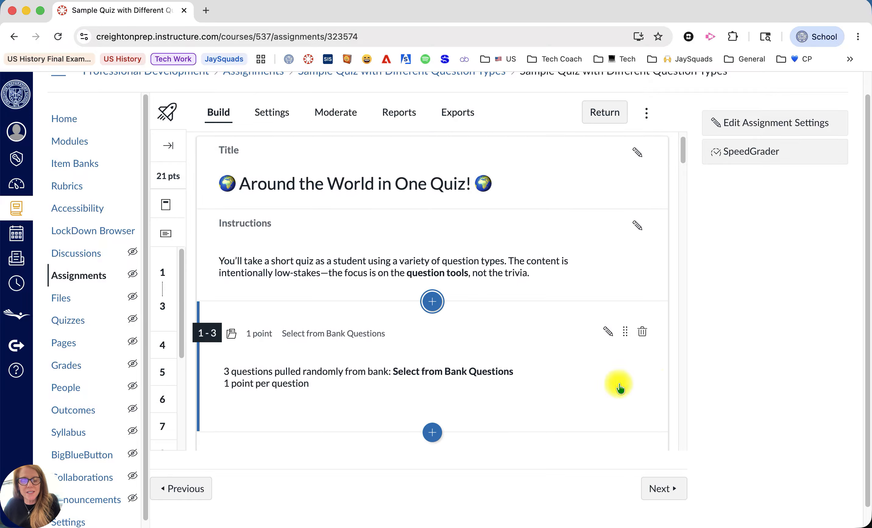
scroll(560, 415, "down", 1)
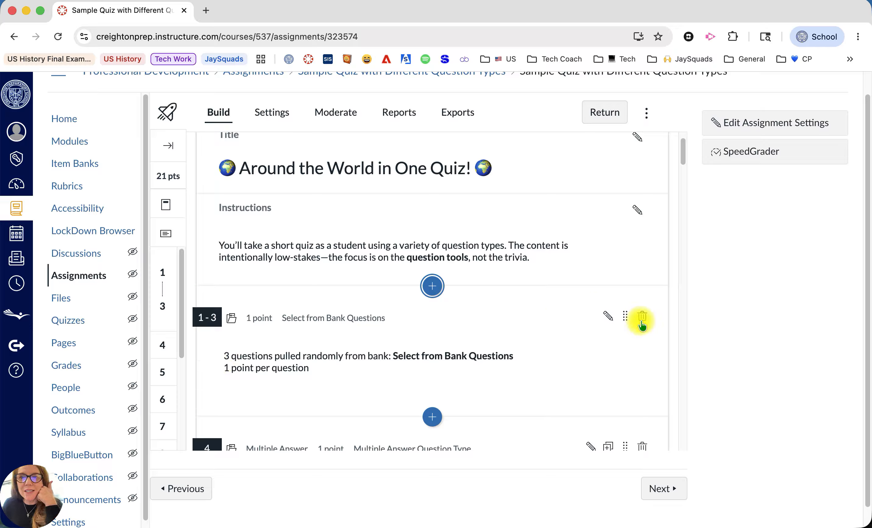
left_click(608, 317)
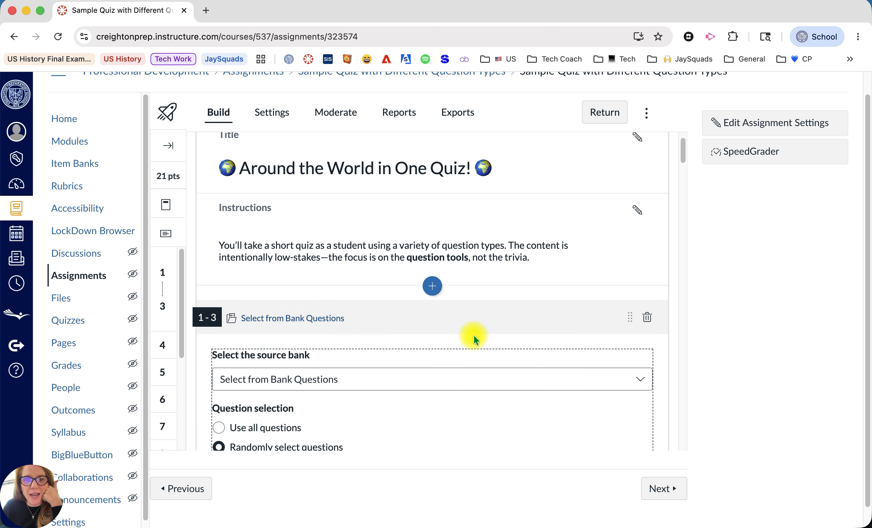
scroll(473, 337, "down", 5)
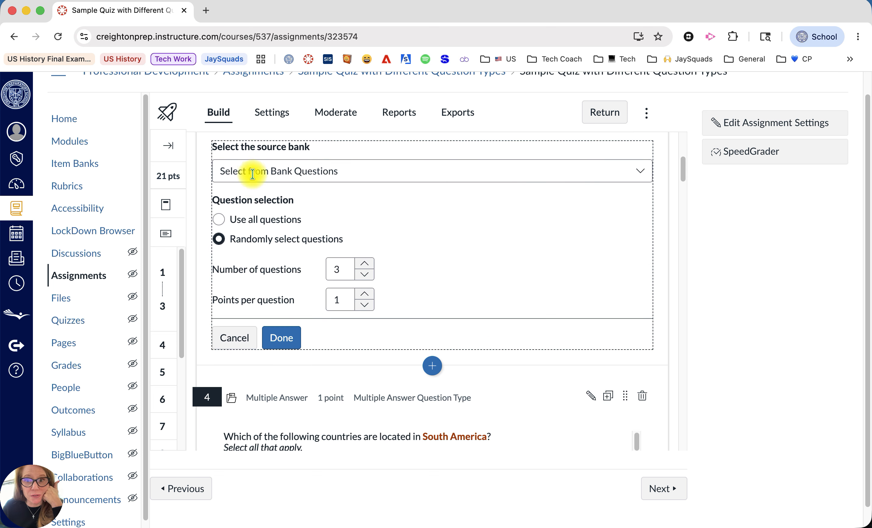
left_click(481, 183)
left_click(306, 171)
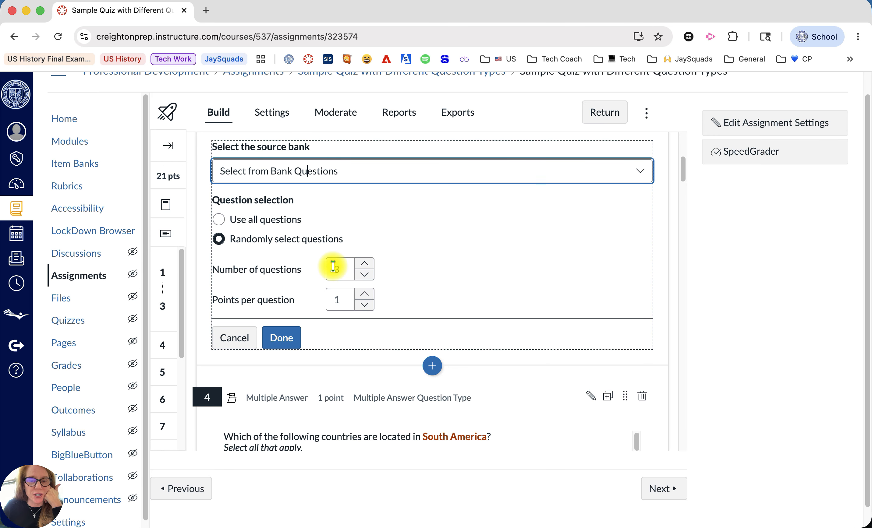
left_click(282, 336)
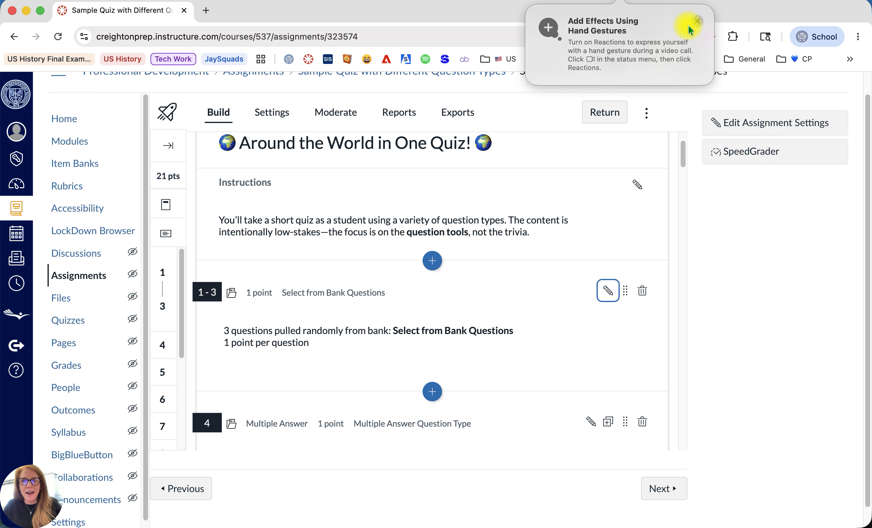
left_click(696, 22)
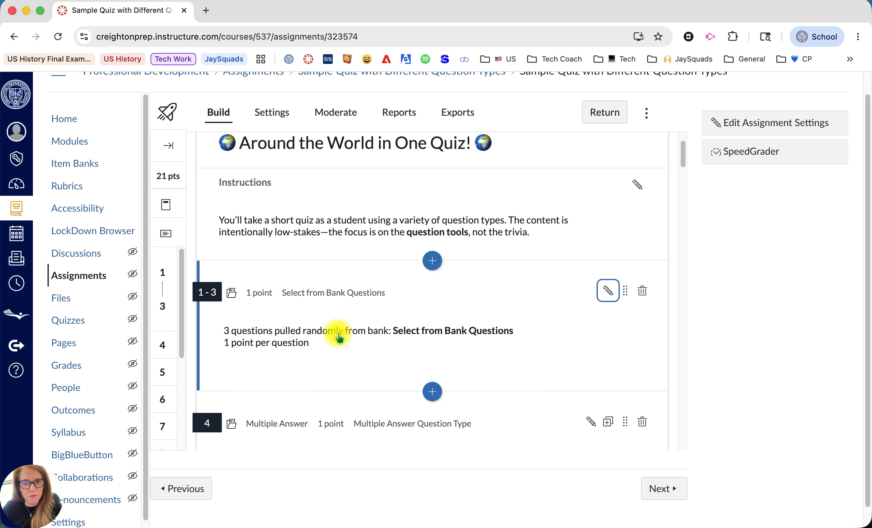
Examine the Multiple Answer question on South American countries and the Matching question on capital cities.
scroll(339, 337, "down", 1)
scroll(337, 341, "down", 5)
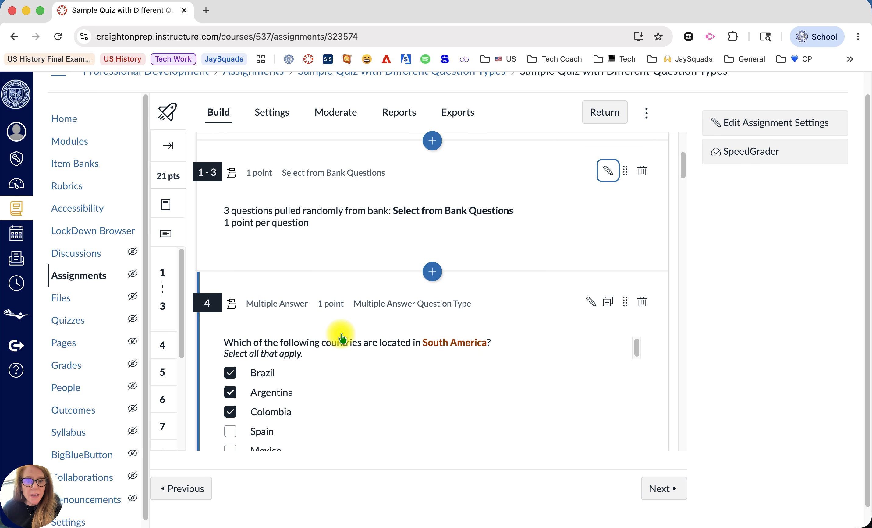
scroll(356, 355, "down", 2)
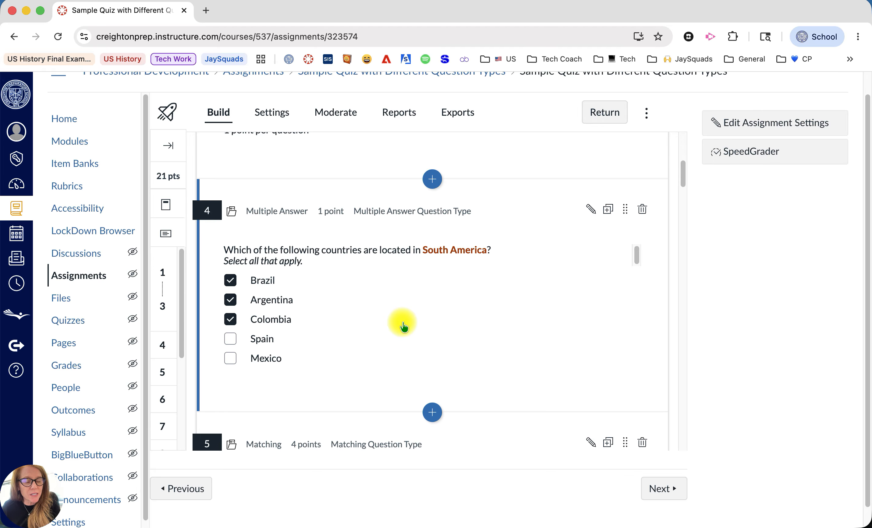
scroll(394, 322, "down", 1)
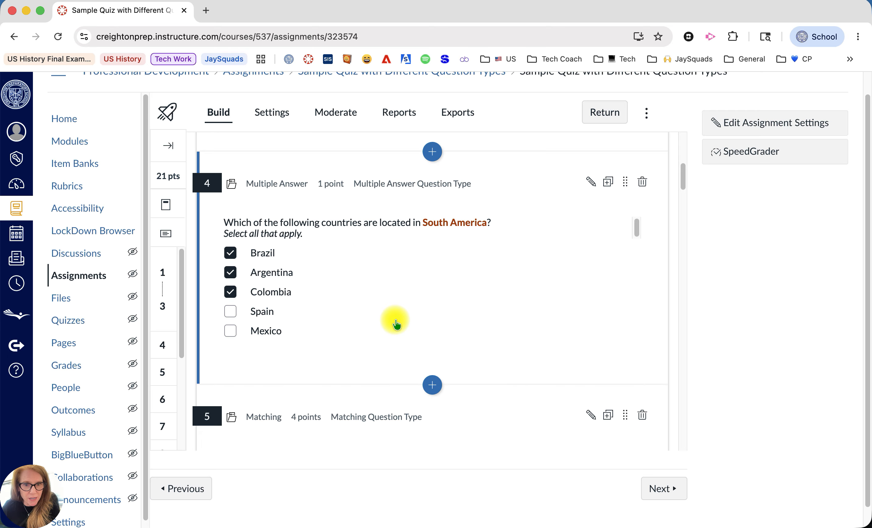
scroll(396, 325, "down", 8)
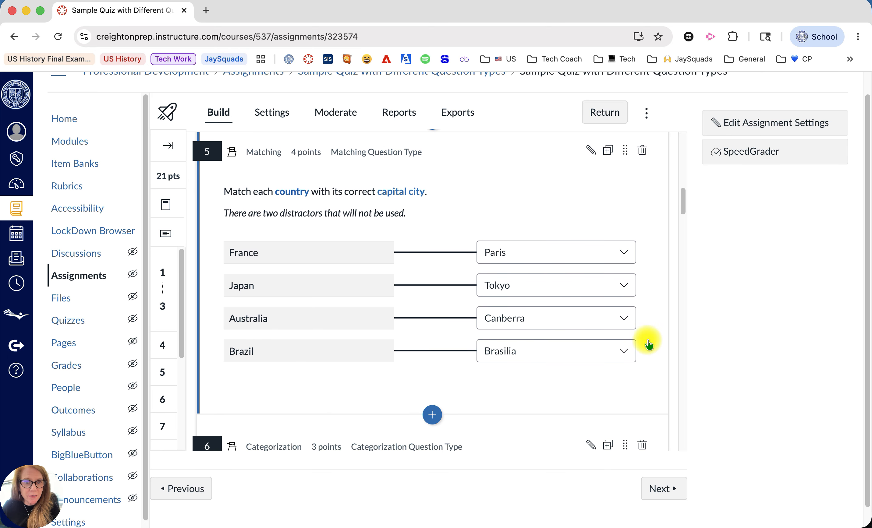
scroll(654, 348, "down", 1)
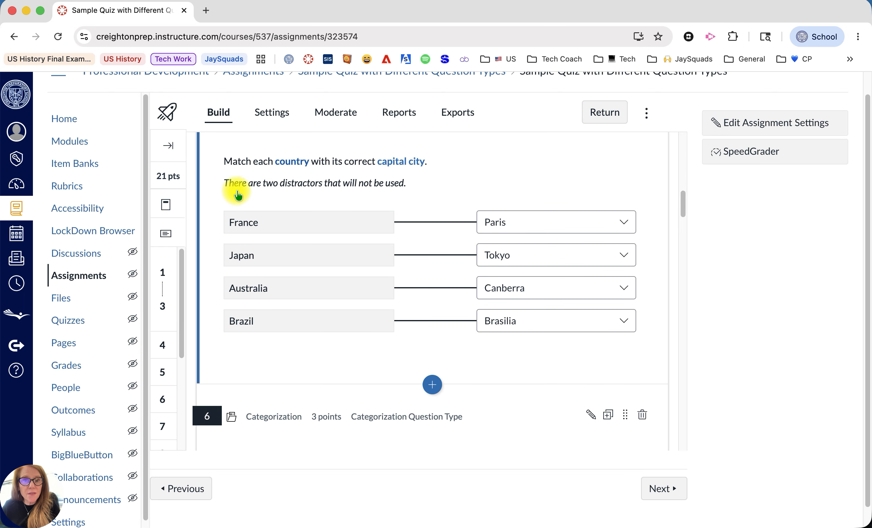
scroll(402, 243, "up", 5)
scroll(399, 238, "up", 3)
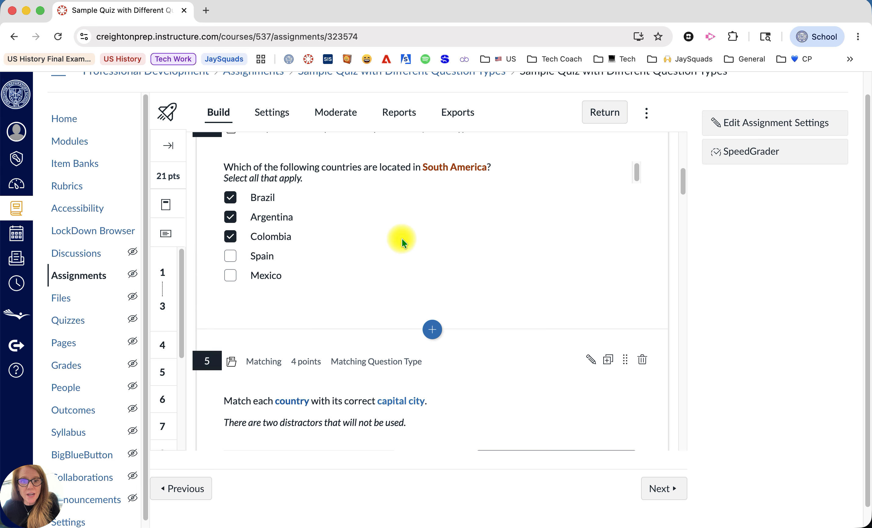
Open Matching question 5 for editing in its item bank, review its distractors and grading options, and return to the quiz.
scroll(399, 246, "down", 4)
left_click(588, 245)
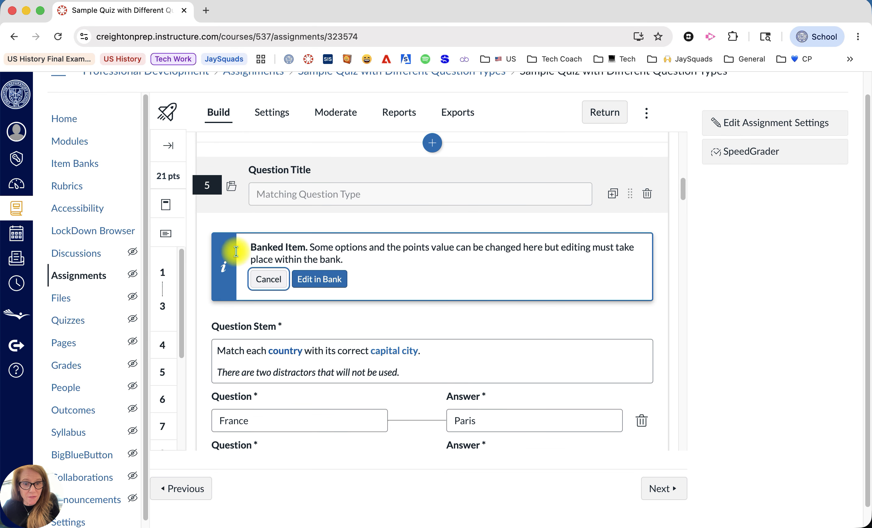
left_click(315, 283)
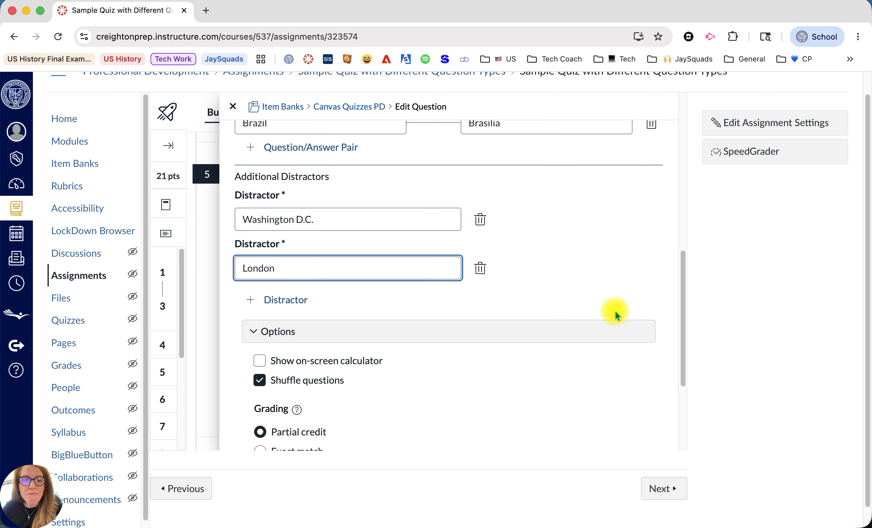
scroll(522, 300, "down", 5)
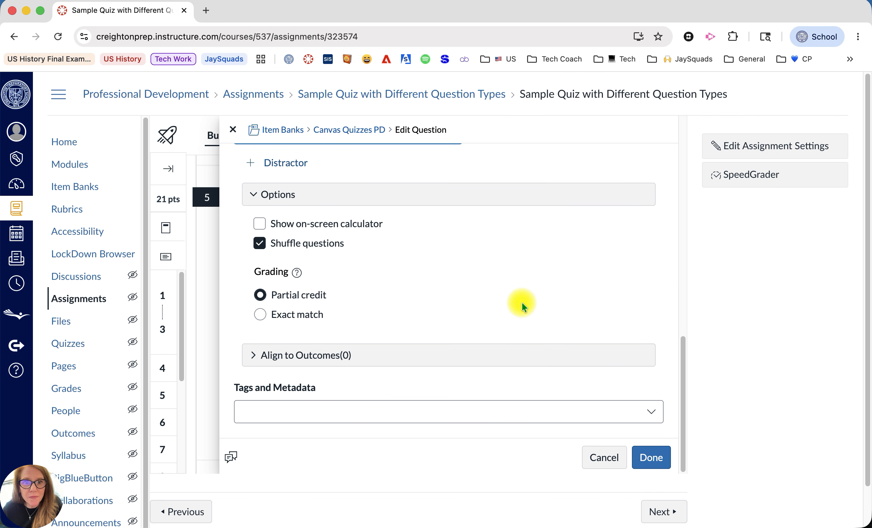
scroll(370, 283, "up", 5)
scroll(371, 285, "down", 1)
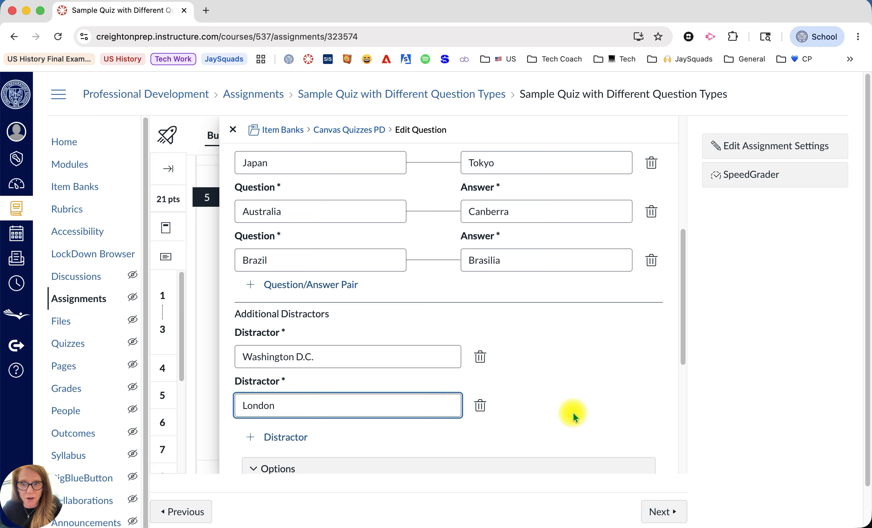
scroll(676, 381, "down", 10)
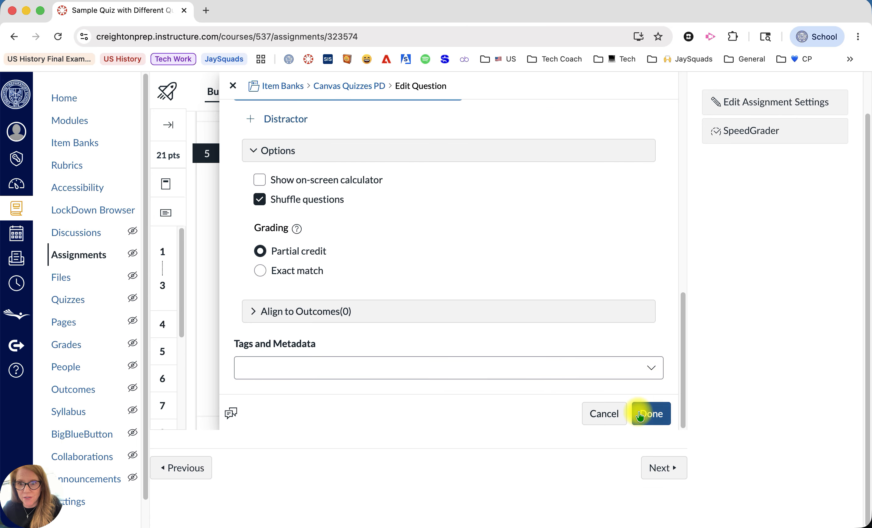
left_click(650, 413)
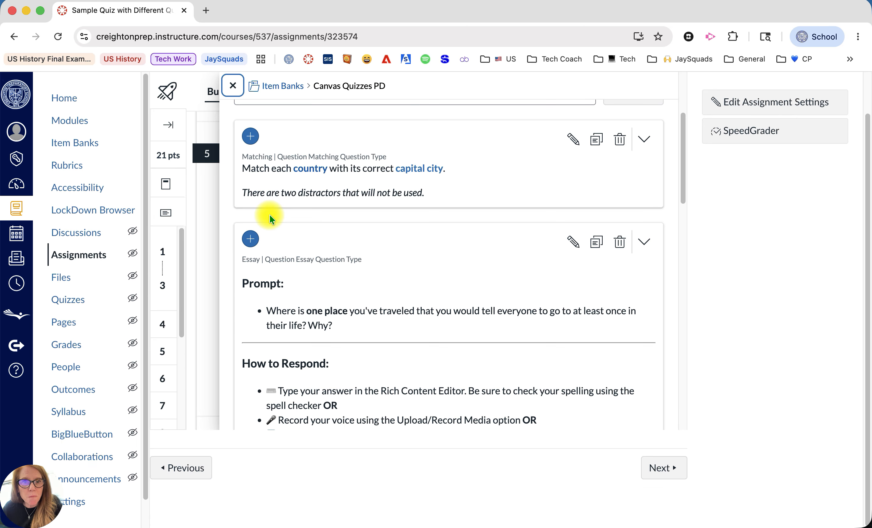
left_click(233, 88)
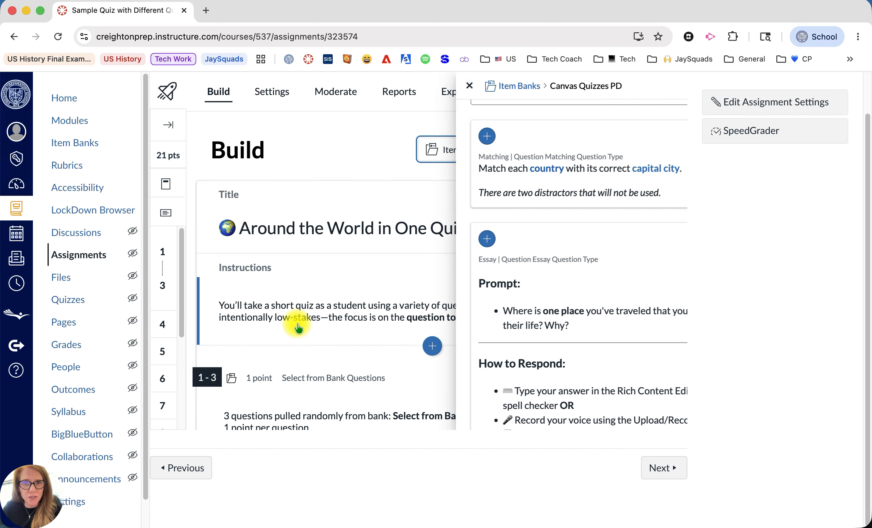
Examine the Categorization question on continents and the Ordering question on U.S. city populations.
scroll(443, 332, "down", 10)
scroll(443, 331, "down", 10)
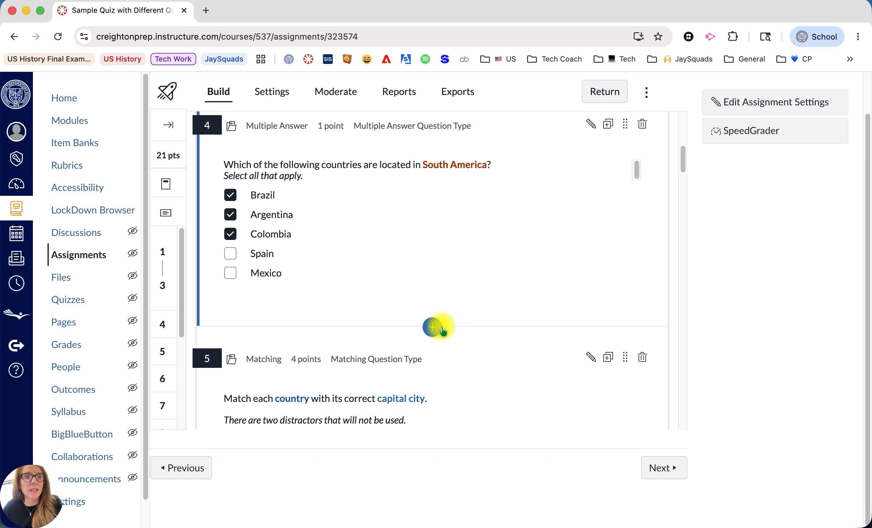
scroll(443, 331, "down", 2)
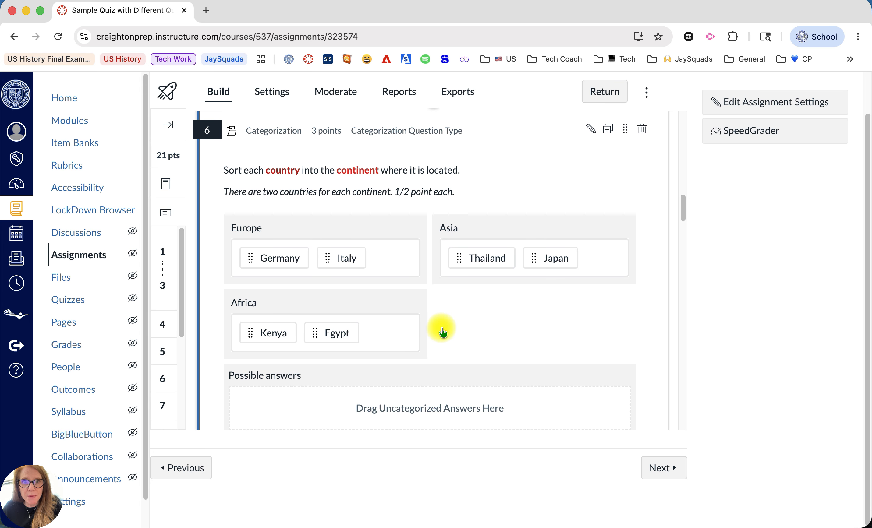
scroll(474, 342, "down", 1)
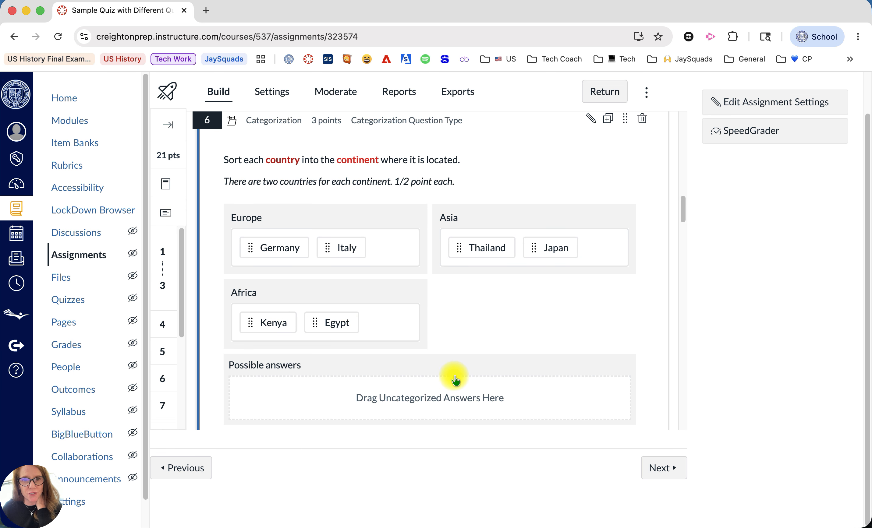
scroll(460, 386, "down", 10)
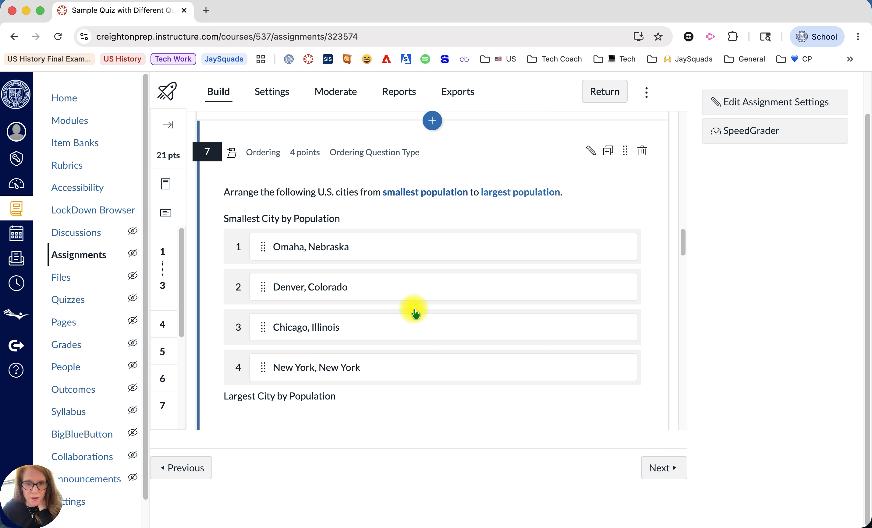
Open Fill in the Blank question 8 for editing in its item bank and review the answer types, keeping Open Entry.
scroll(415, 313, "down", 4)
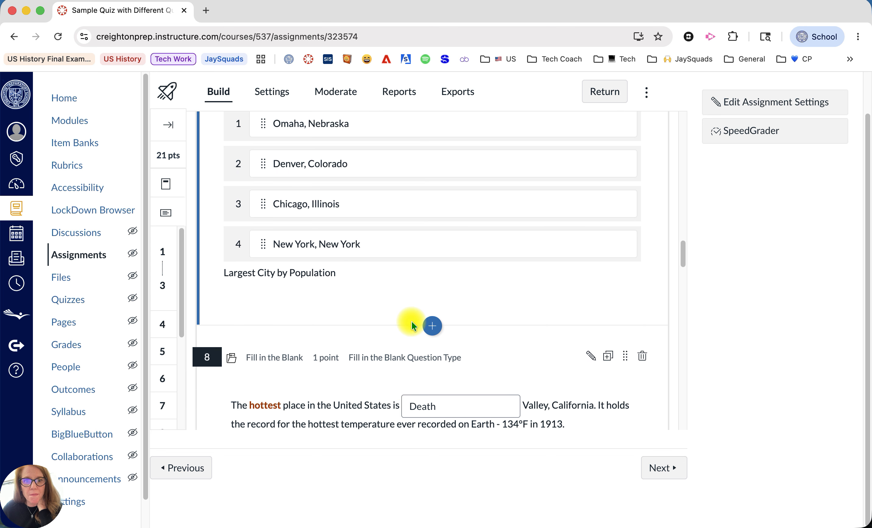
scroll(413, 325, "down", 7)
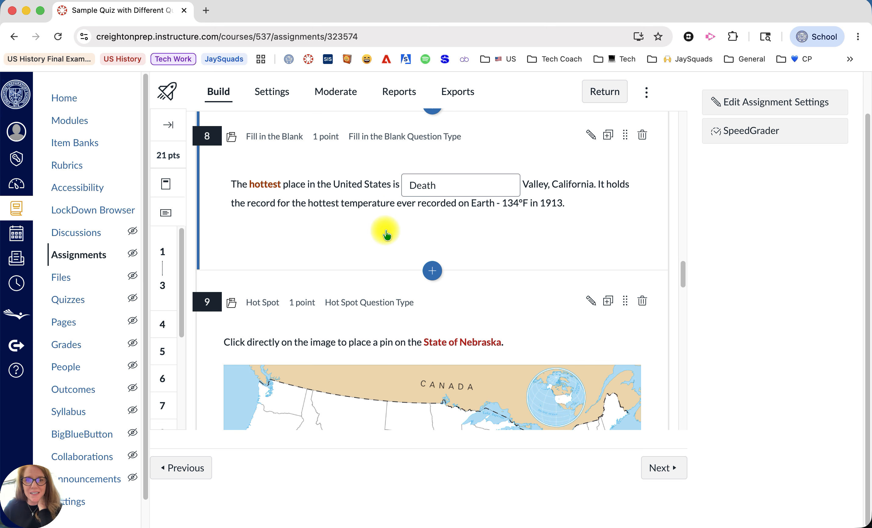
left_click(591, 135)
left_click(321, 241)
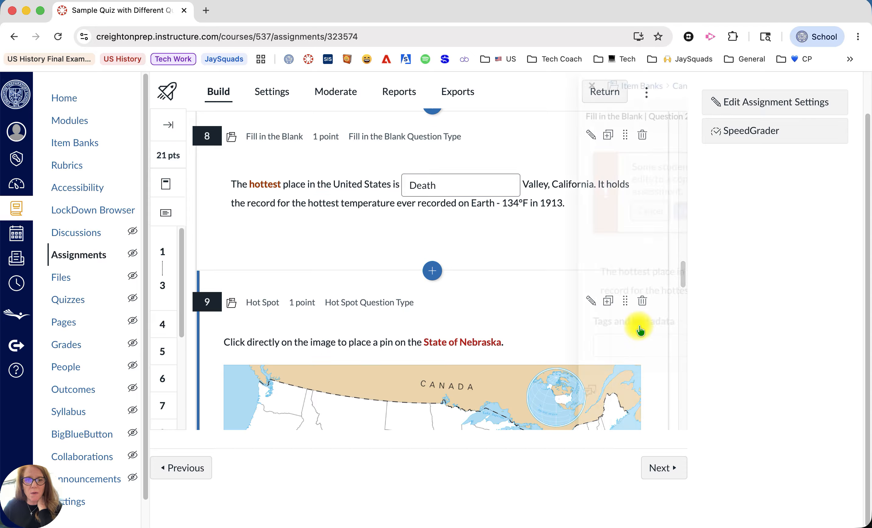
left_click(341, 211)
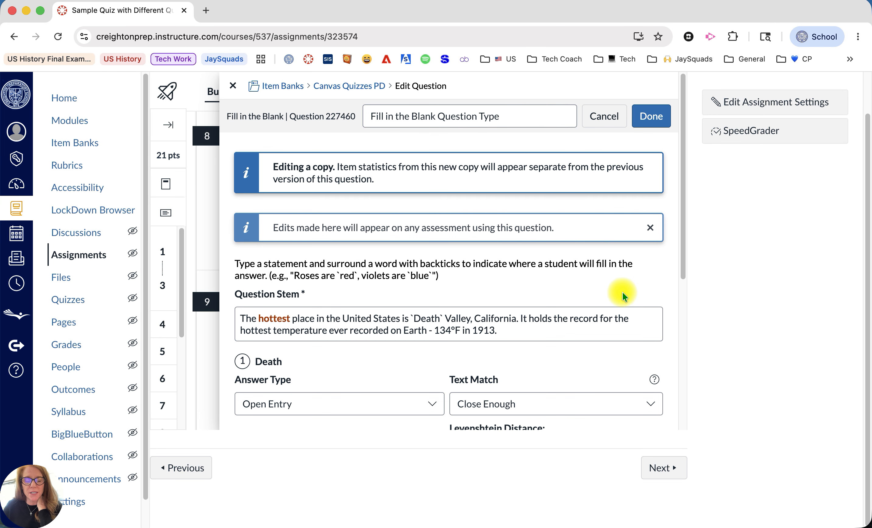
scroll(606, 283, "down", 4)
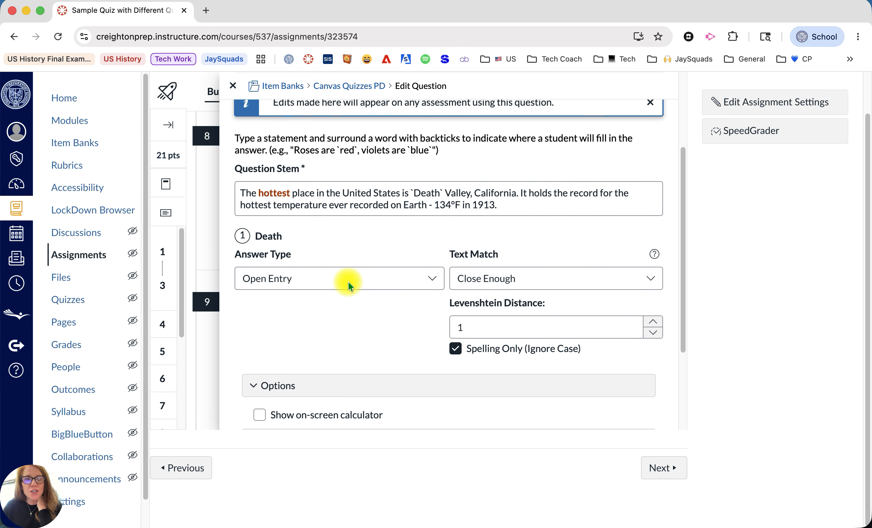
left_click(306, 281)
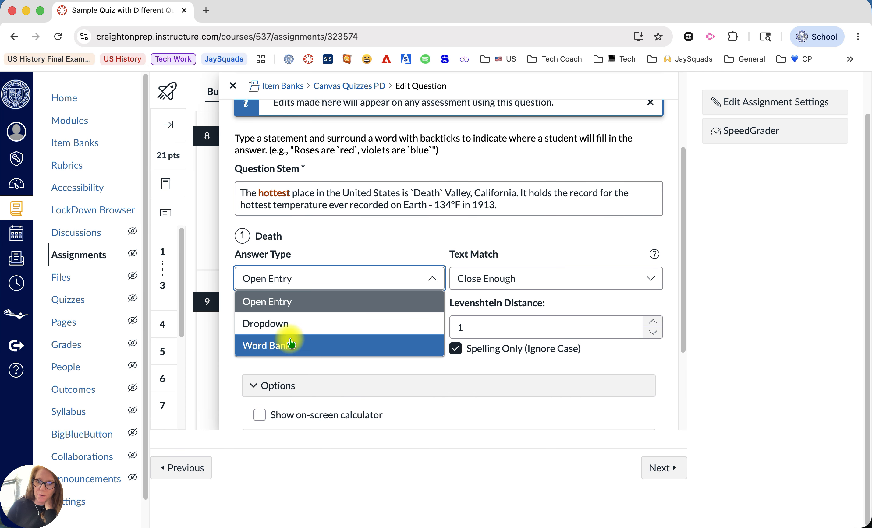
left_click(290, 302)
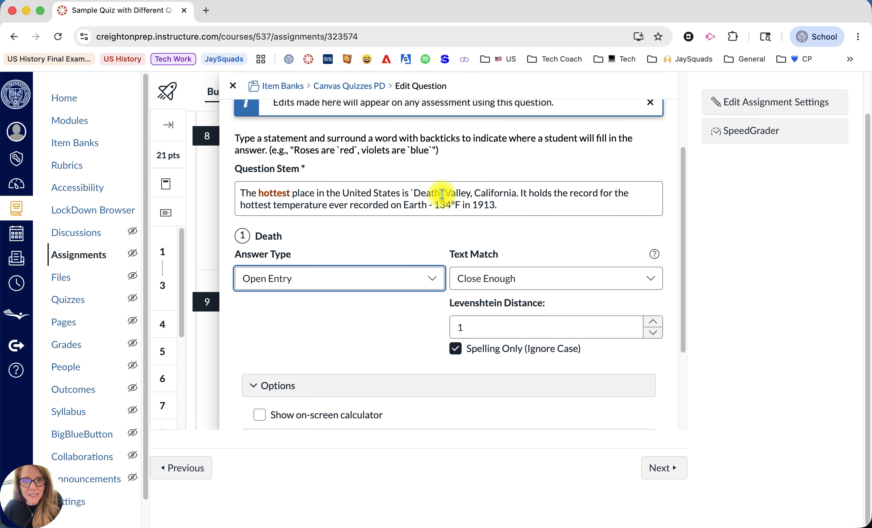
Highlight the backticked word Death in the question stem and review the Text Match options, keeping Close Enough.
left_click_drag(411, 193, 445, 197)
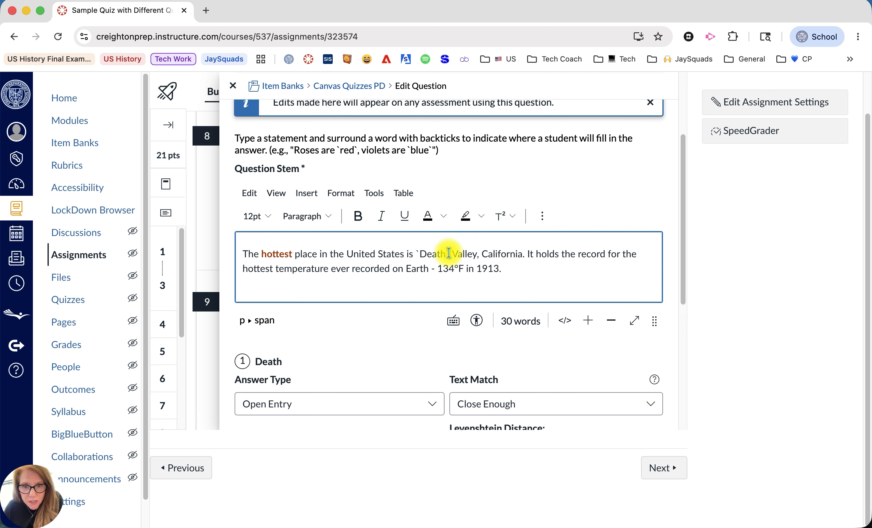
left_click_drag(449, 254, 419, 255)
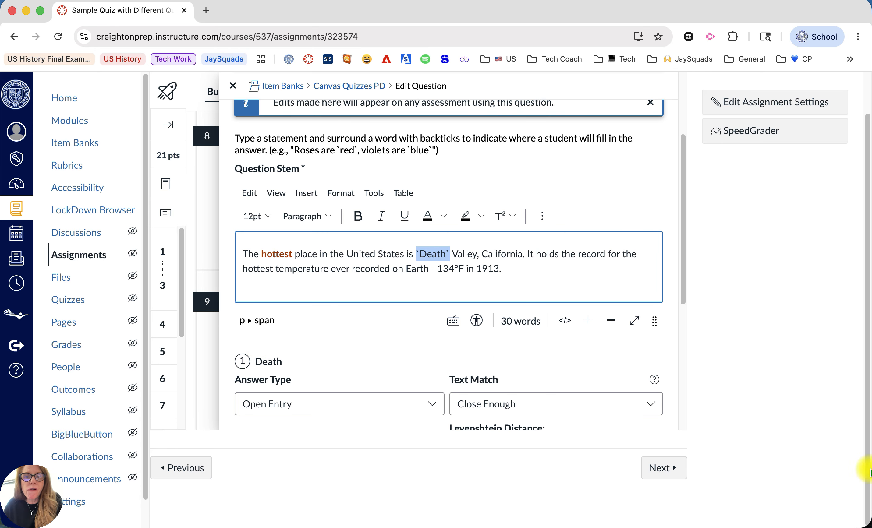
scroll(570, 348, "down", 5)
left_click(491, 249)
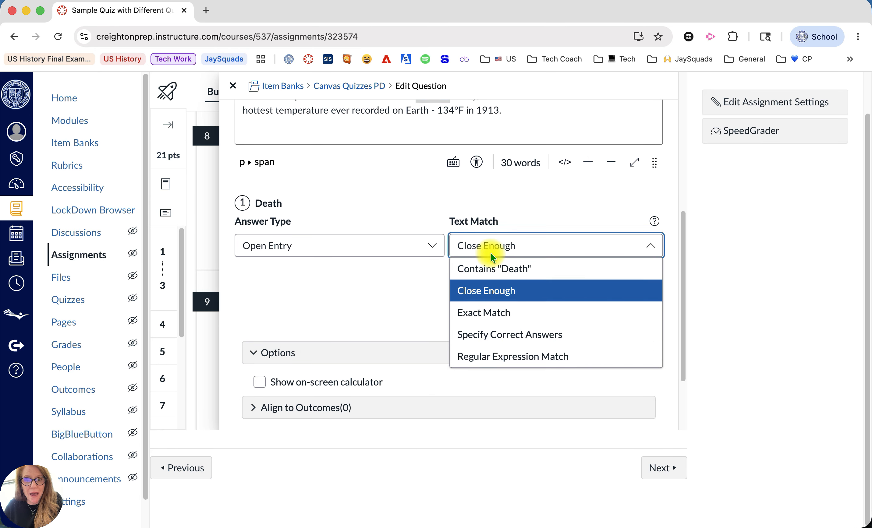
scroll(488, 242, "down", 3)
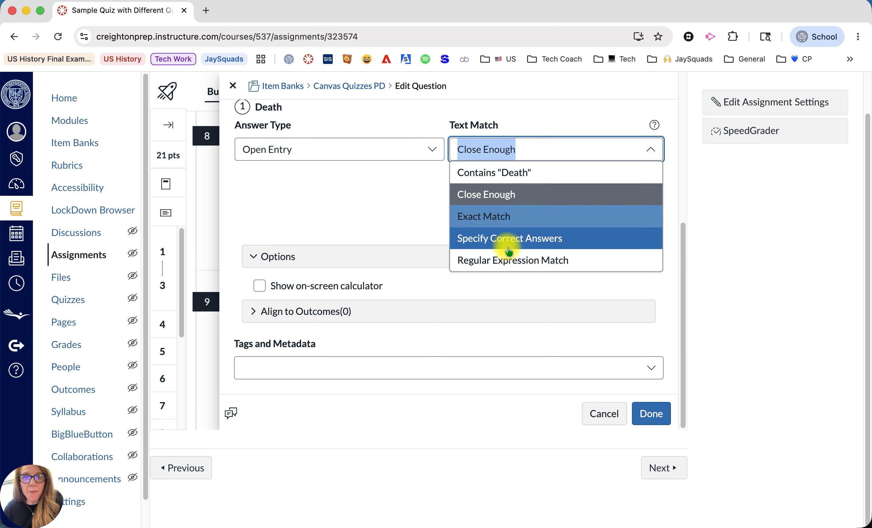
left_click(484, 194)
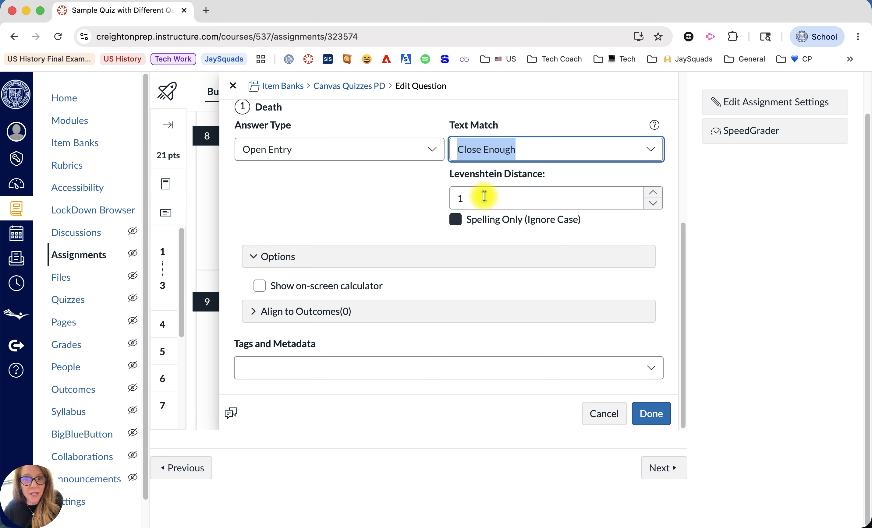
Review the Levenshtein Distance and Spelling Only settings, finish editing the question, and return to the quiz.
left_click(455, 219)
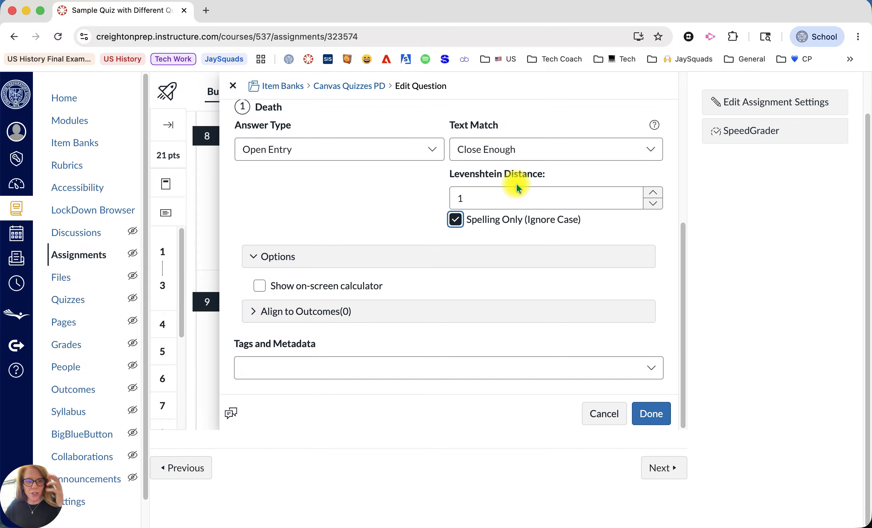
left_click(456, 194)
key("BackSpace")
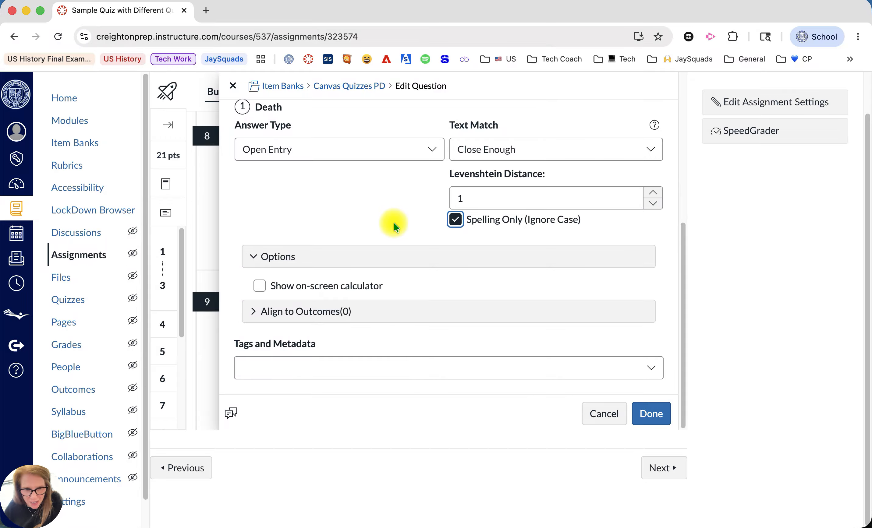
left_click(648, 413)
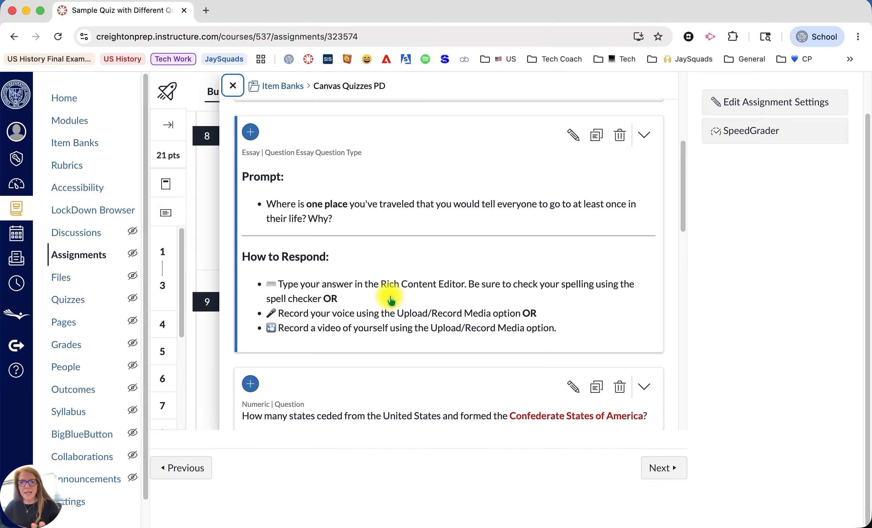
left_click(233, 85)
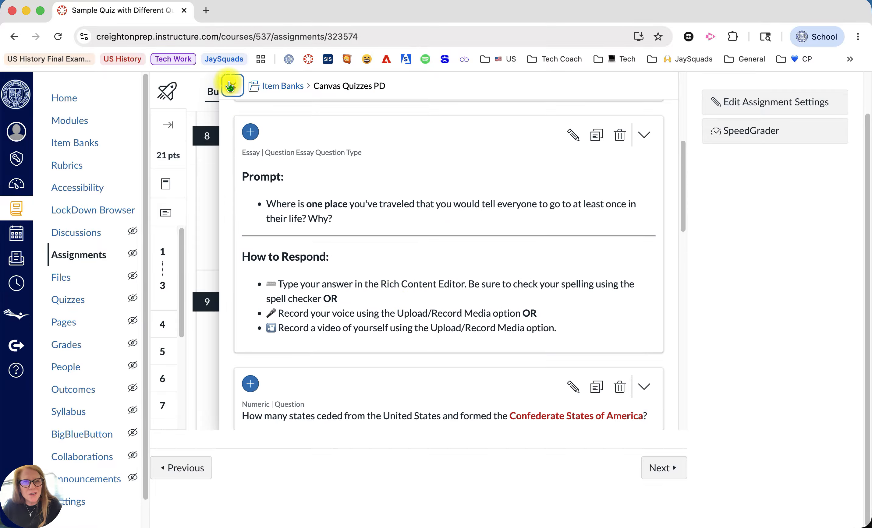
Examine the Hot Spot question that asks for a pin on the State of Nebraska.
scroll(399, 324, "down", 20)
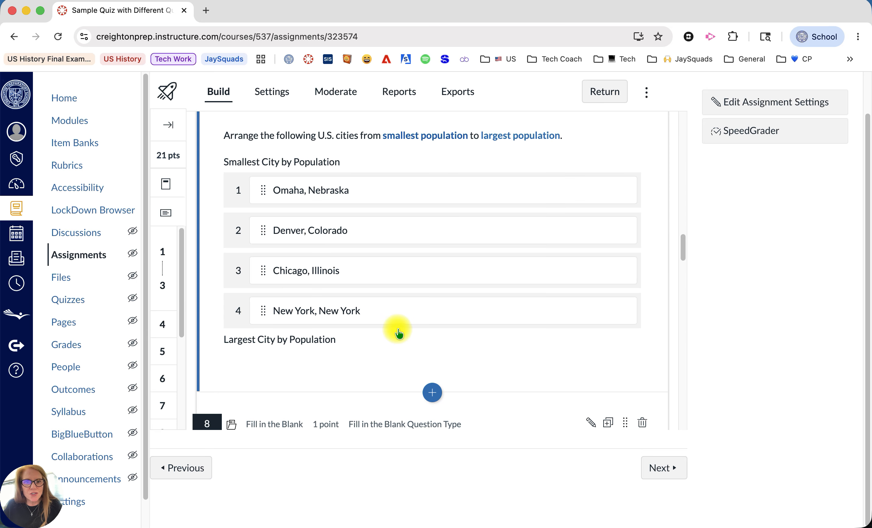
scroll(397, 335, "down", 5)
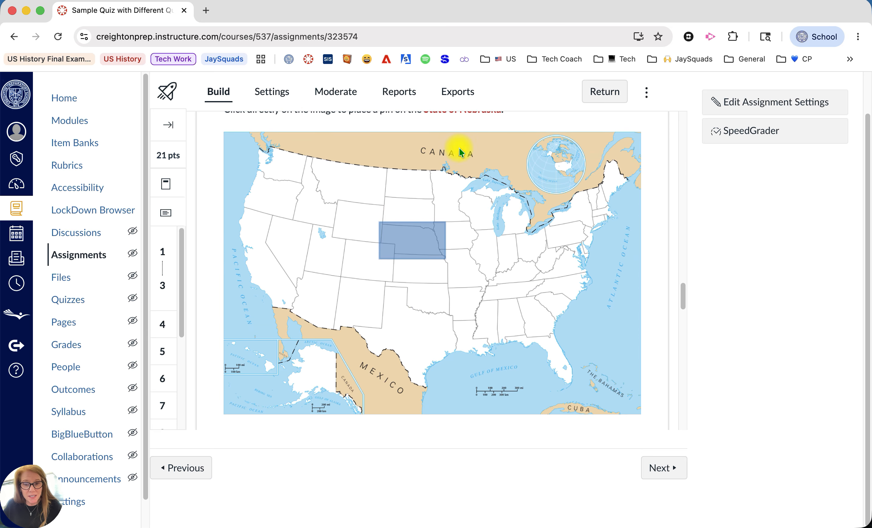
scroll(420, 299, "up", 3)
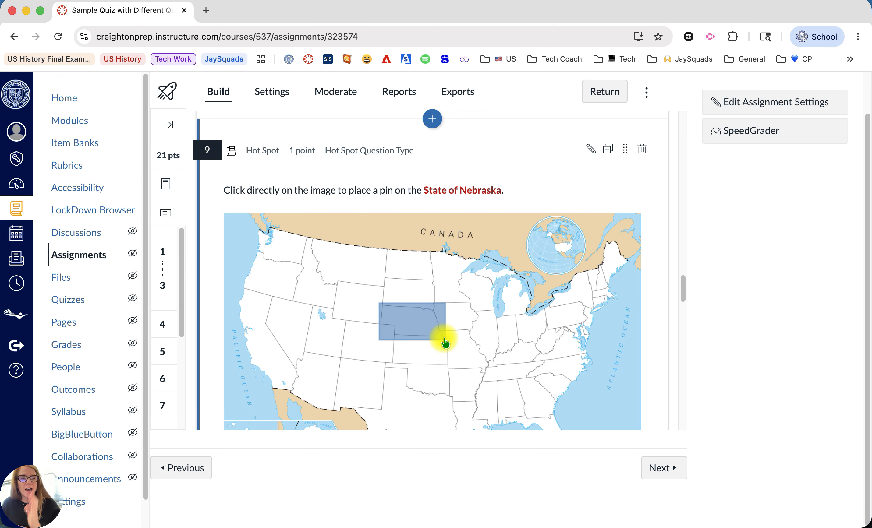
Examine the Stimulus question's Civil War map and its attached True or False question about Texas.
scroll(444, 339, "down", 6)
scroll(442, 322, "down", 5)
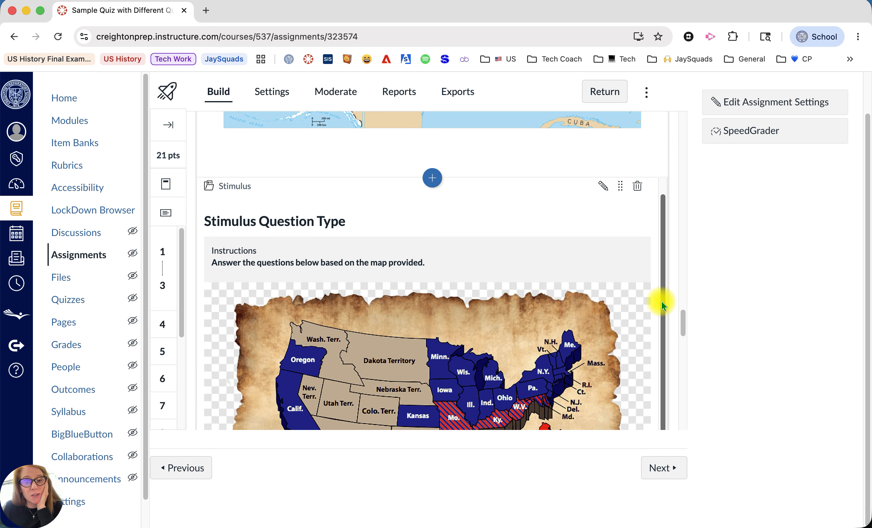
scroll(661, 302, "down", 3)
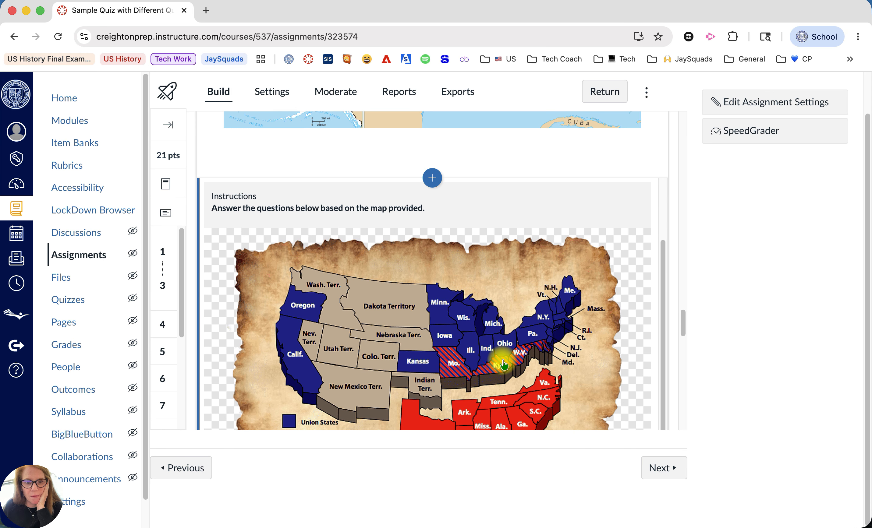
scroll(502, 353, "down", 8)
scroll(500, 363, "down", 3)
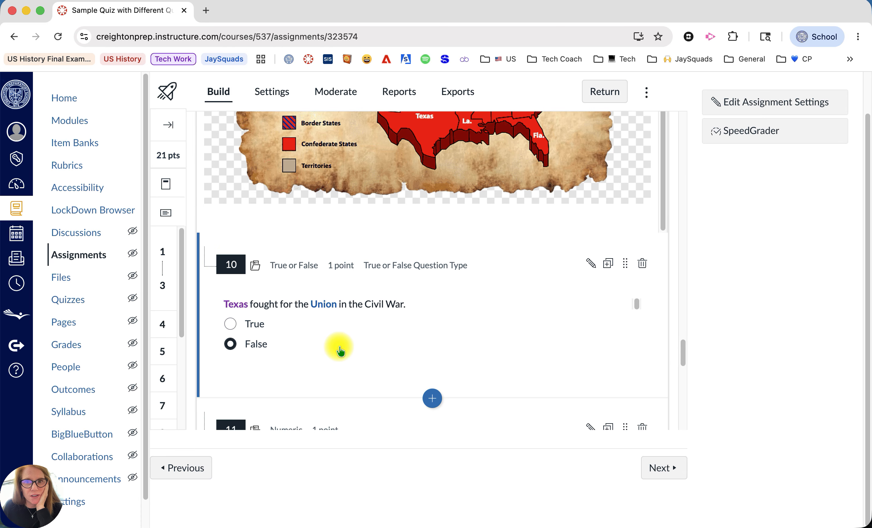
scroll(338, 346, "up", 5)
scroll(352, 393, "up", 1)
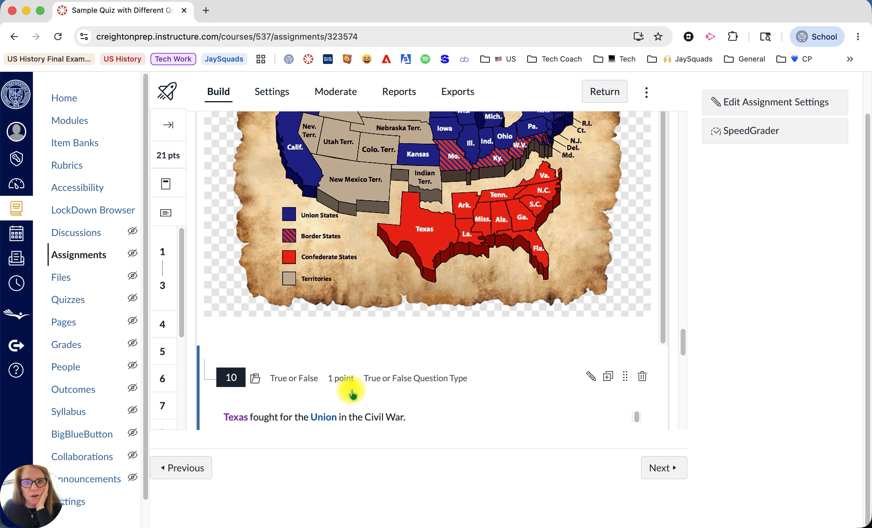
scroll(352, 393, "down", 1)
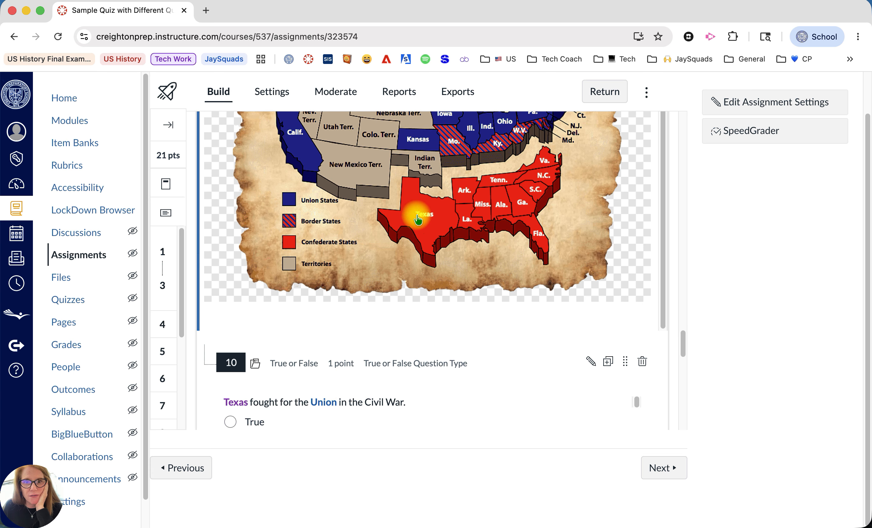
Examine the Numeric question on the Confederate States of America and compare it with the stimulus map.
scroll(432, 376, "down", 3)
scroll(434, 379, "down", 2)
scroll(265, 306, "down", 3)
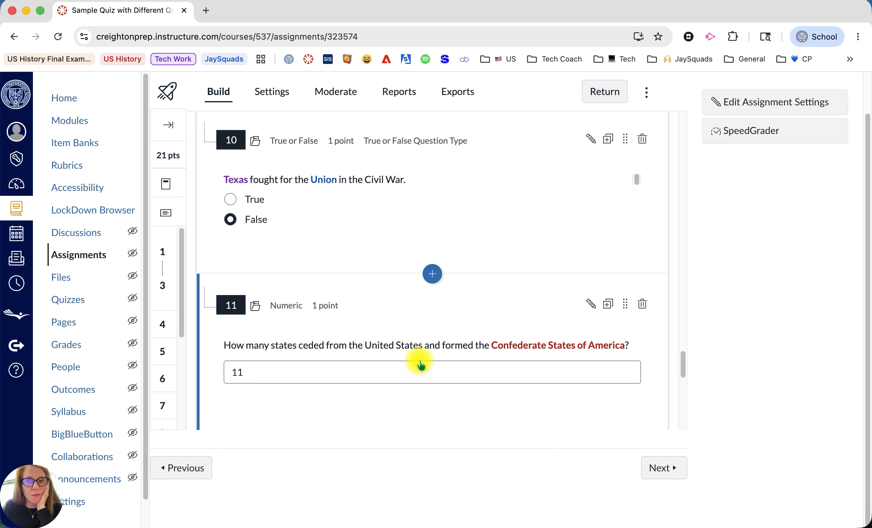
scroll(420, 363, "up", 9)
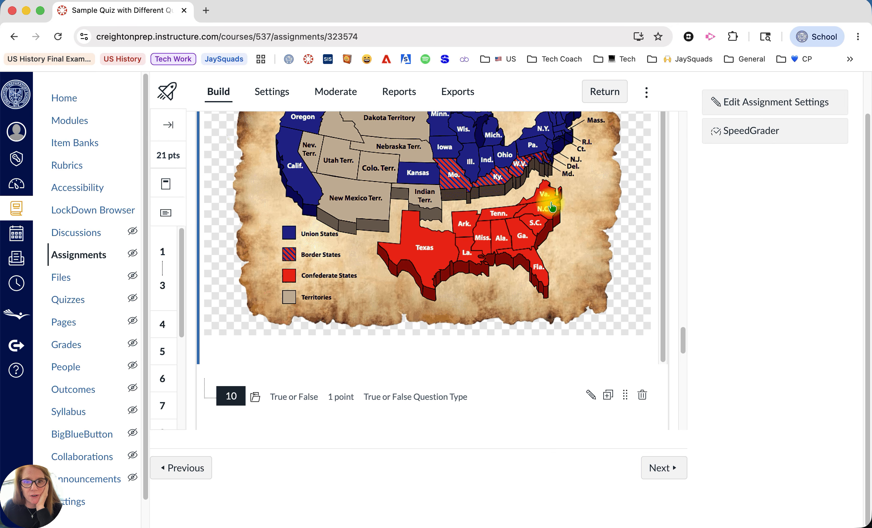
scroll(320, 356, "down", 10)
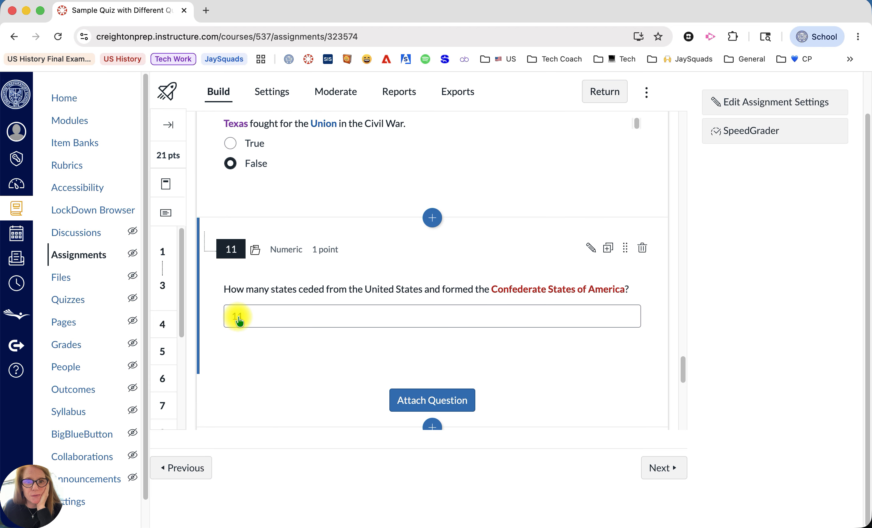
Examine Essay question 12, including its travel prompt, response instructions and rich text answer area.
scroll(445, 354, "down", 8)
scroll(463, 313, "down", 5)
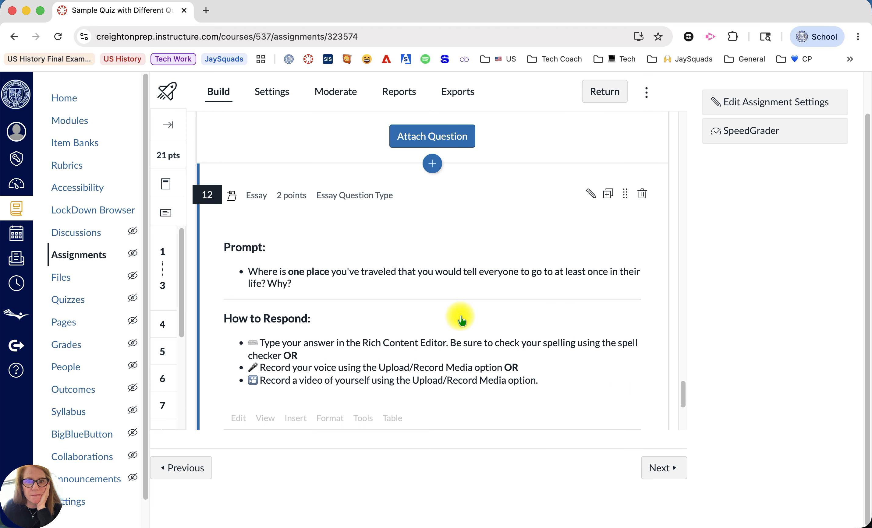
scroll(461, 321, "up", 2)
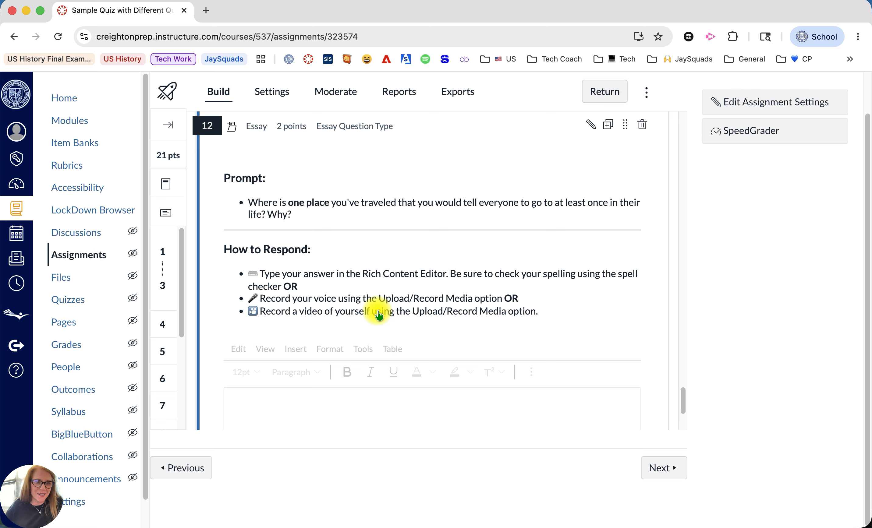
scroll(374, 320, "down", 4)
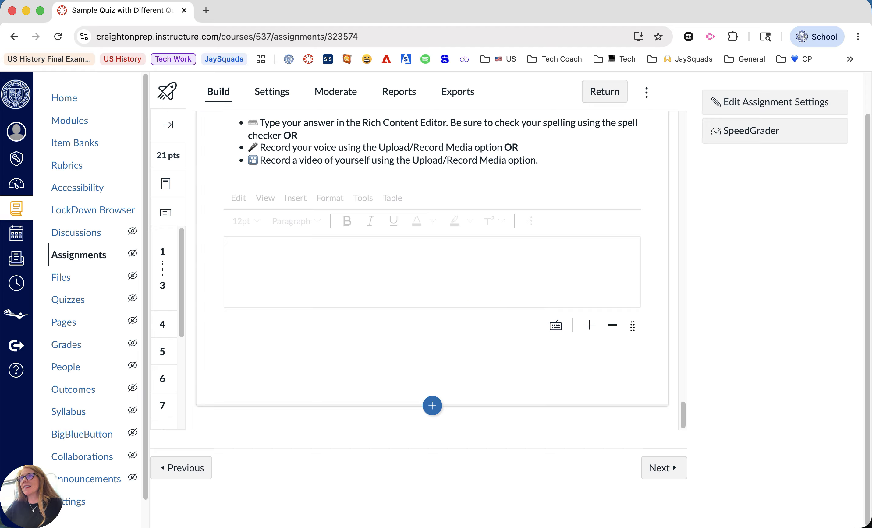
Go back to the start of the quiz and open its student preview.
scroll(423, 296, "up", 9)
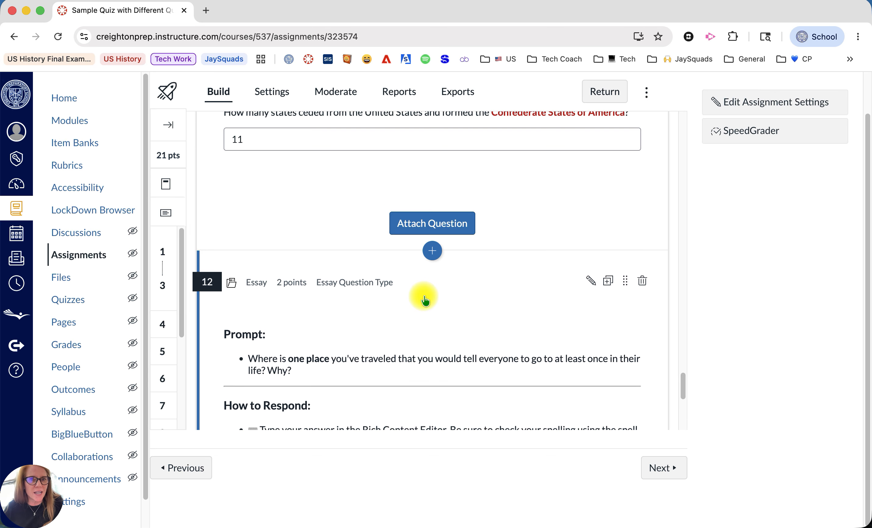
scroll(421, 304, "up", 7)
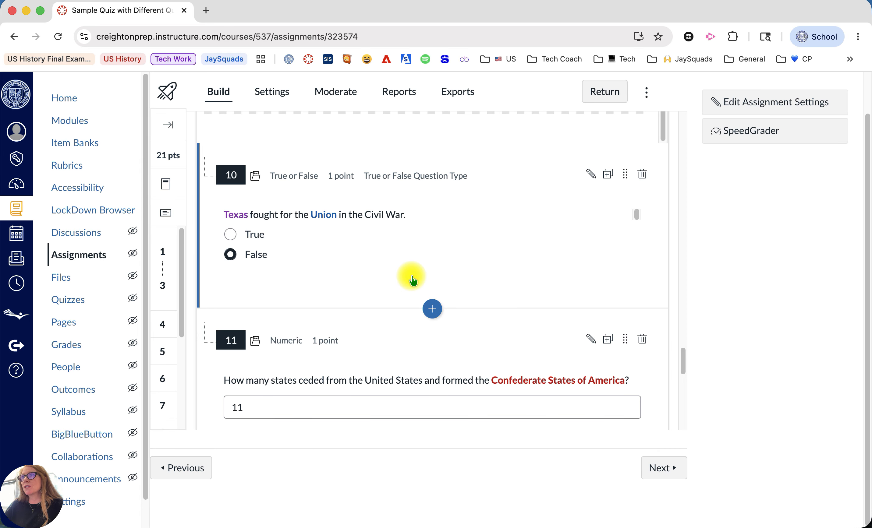
scroll(413, 279, "up", 1)
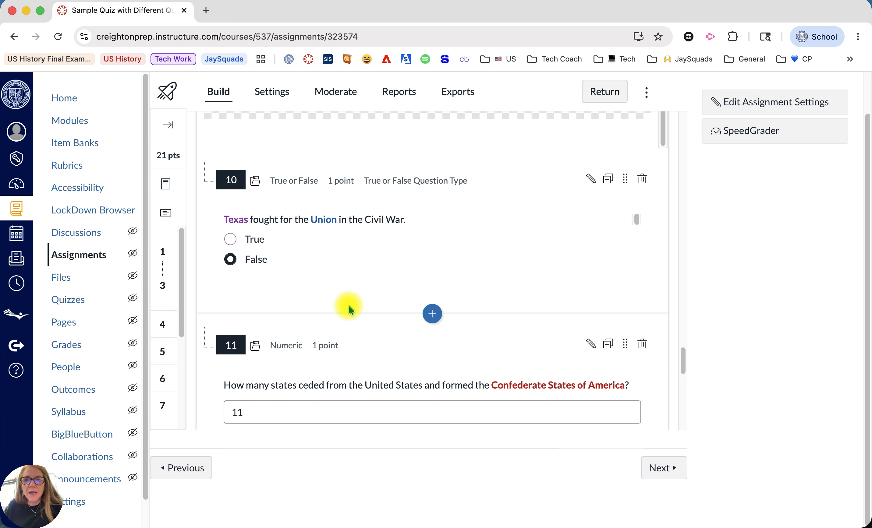
scroll(576, 255, "up", 2)
scroll(575, 255, "up", 15)
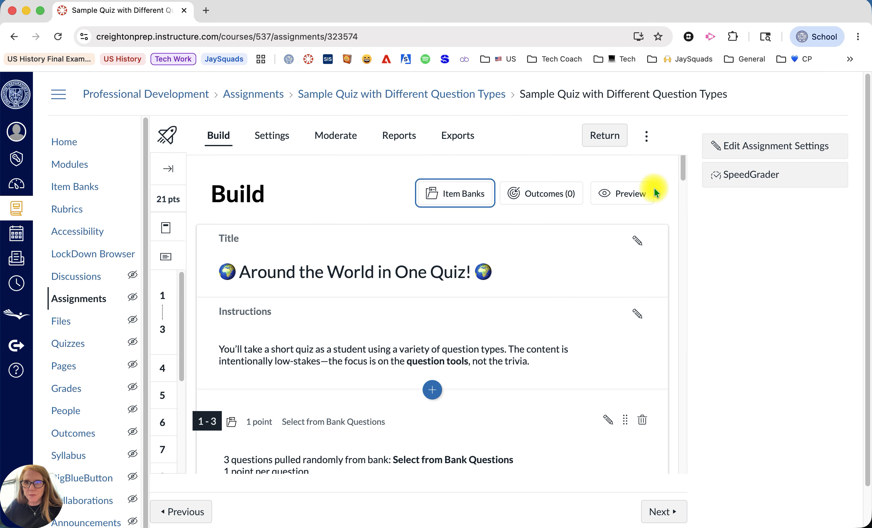
left_click(620, 199)
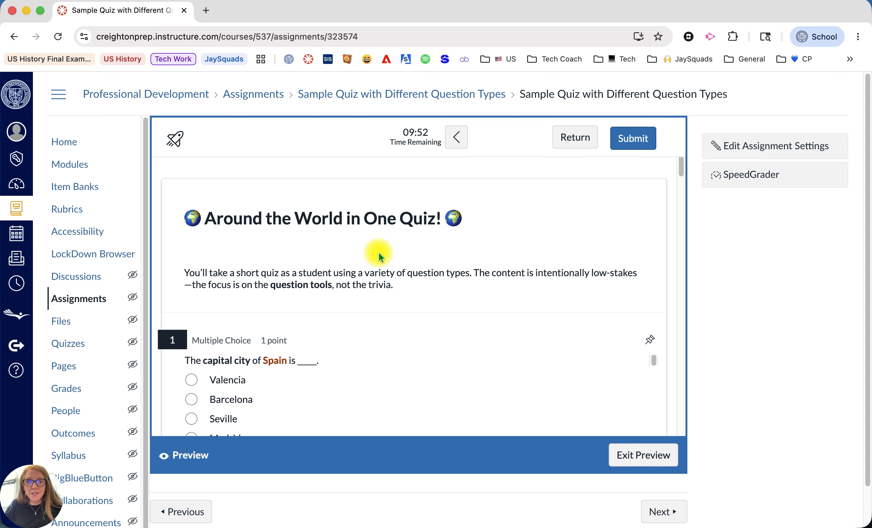
Pin question 1 about the capital of Spain and unpin it again.
scroll(378, 252, "down", 1)
scroll(376, 255, "down", 4)
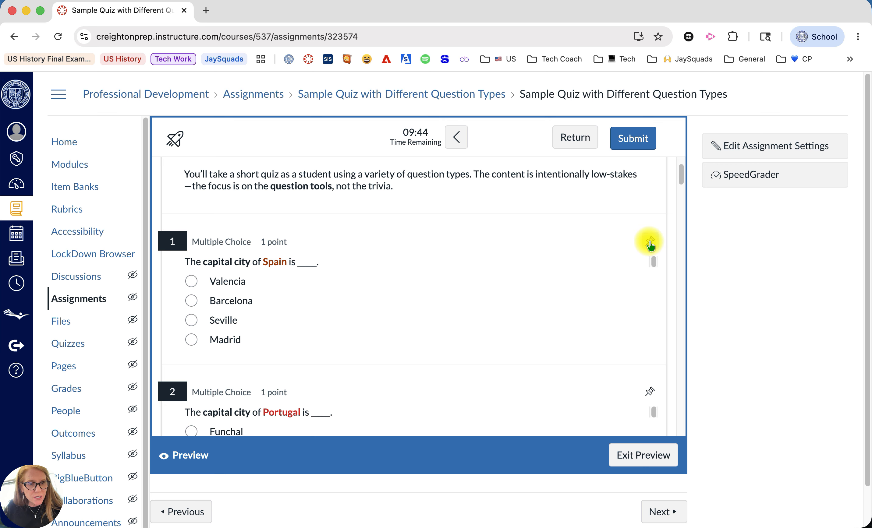
left_click(650, 243)
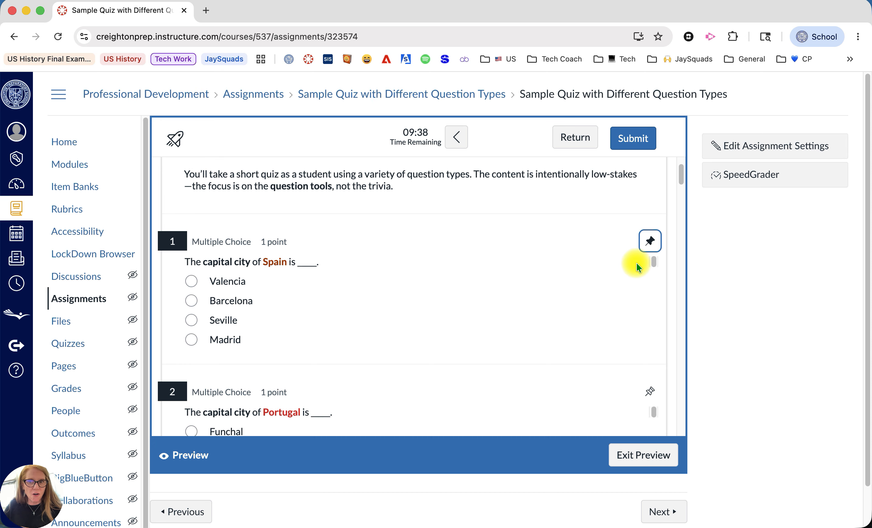
left_click(650, 242)
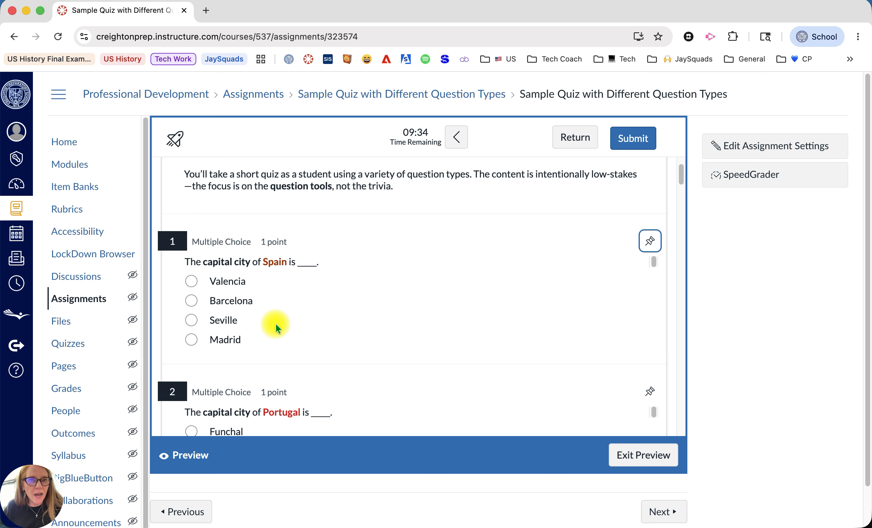
Answer the first three multiple choice questions, choosing Madrid for Spain, Lisbon for Portugal and a city for England.
left_click(191, 339)
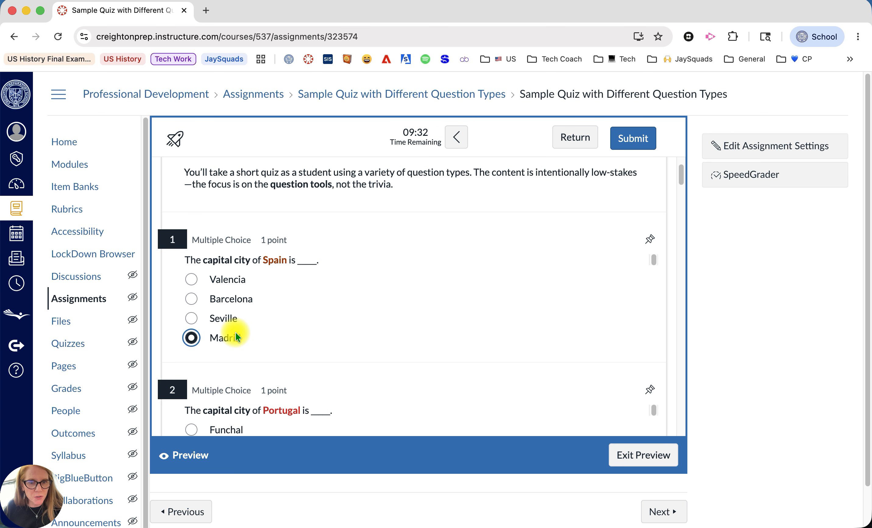
scroll(233, 333, "down", 5)
left_click(190, 294)
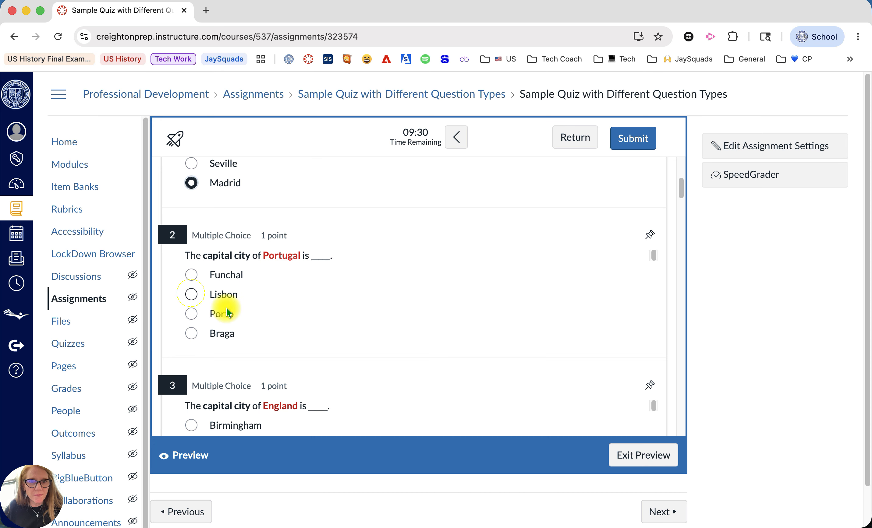
scroll(320, 300, "down", 6)
left_click(192, 279)
Select Colombia, Argentina and Brazil as the South American countries in question 4.
scroll(221, 301, "down", 5)
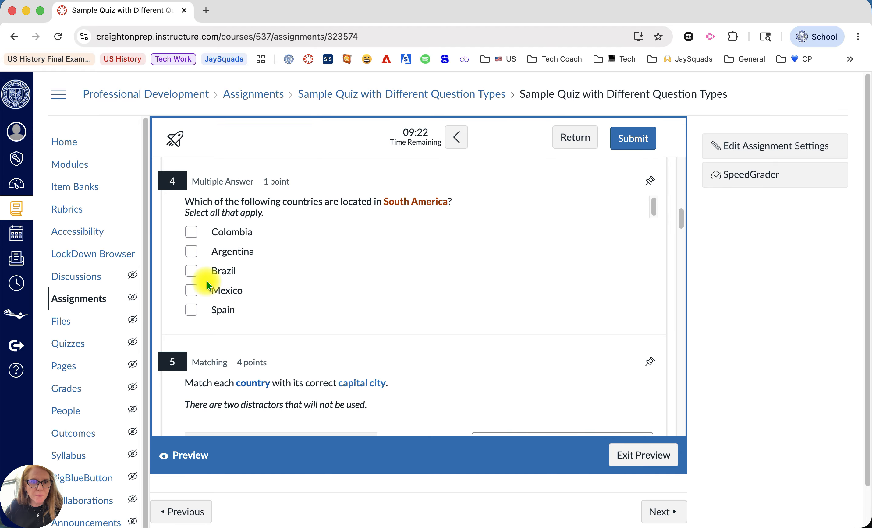
left_click(191, 231)
left_click(191, 252)
Match France with Paris, Brazil with Brasilia, Australia with Canberra and Japan with Tokyo in question 5.
scroll(288, 300, "down", 4)
scroll(286, 304, "down", 4)
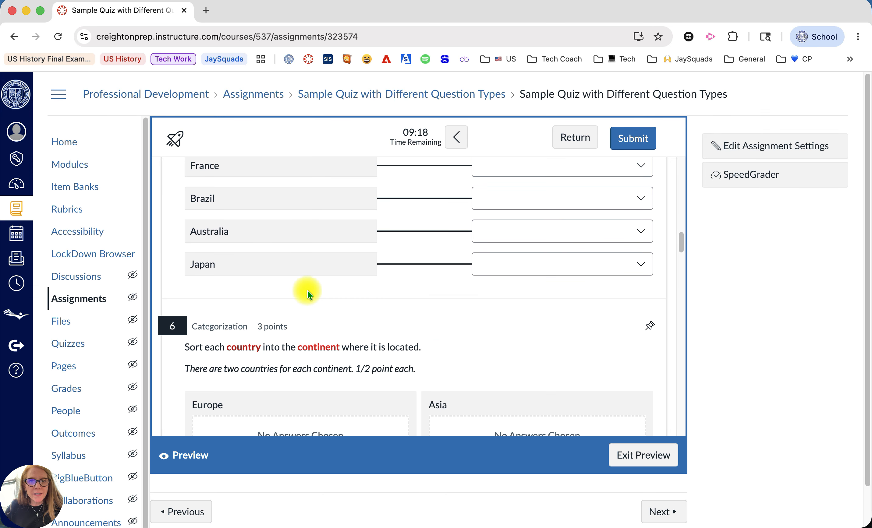
scroll(451, 212, "up", 3)
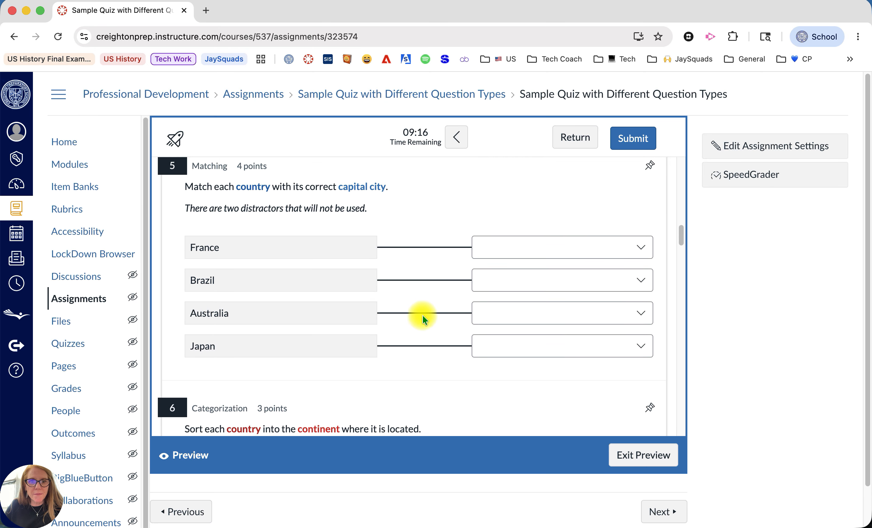
left_click(486, 247)
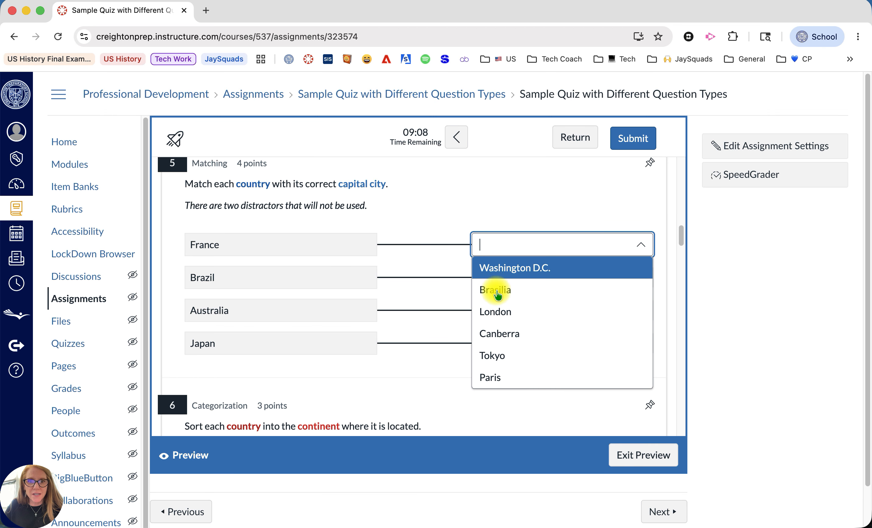
left_click(489, 379)
left_click(486, 279)
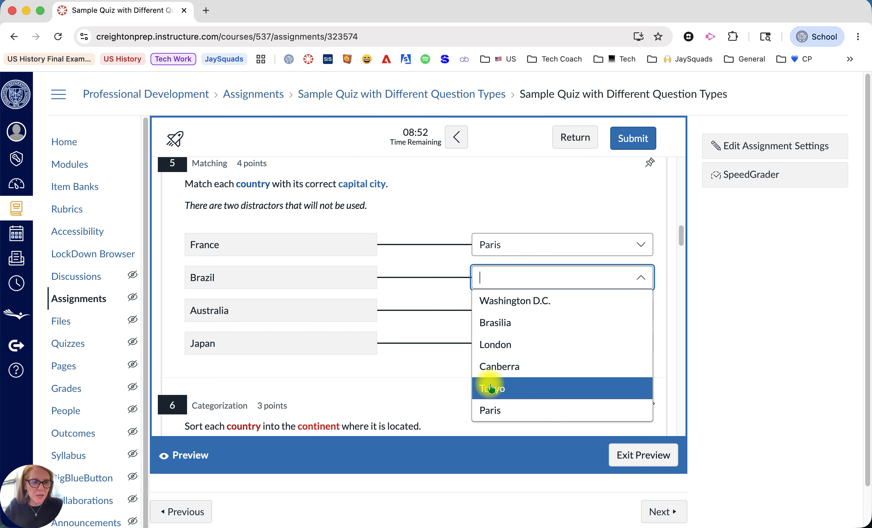
left_click(493, 322)
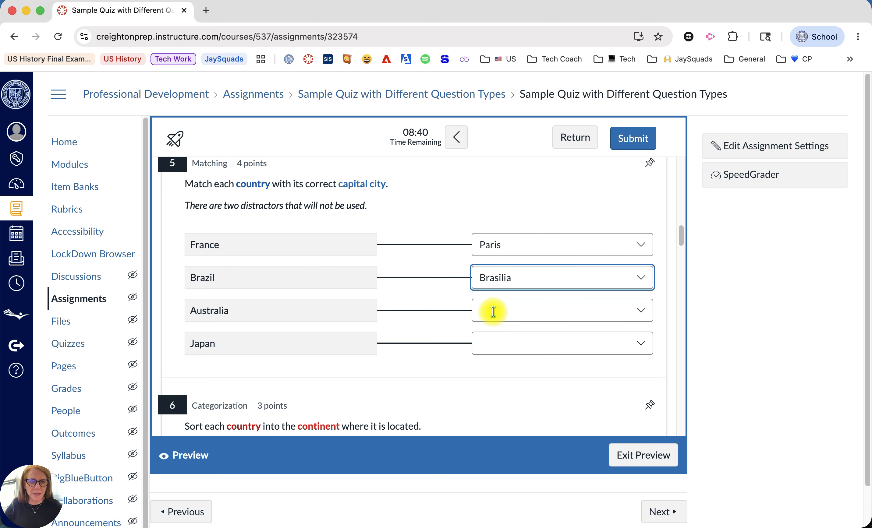
left_click(492, 312)
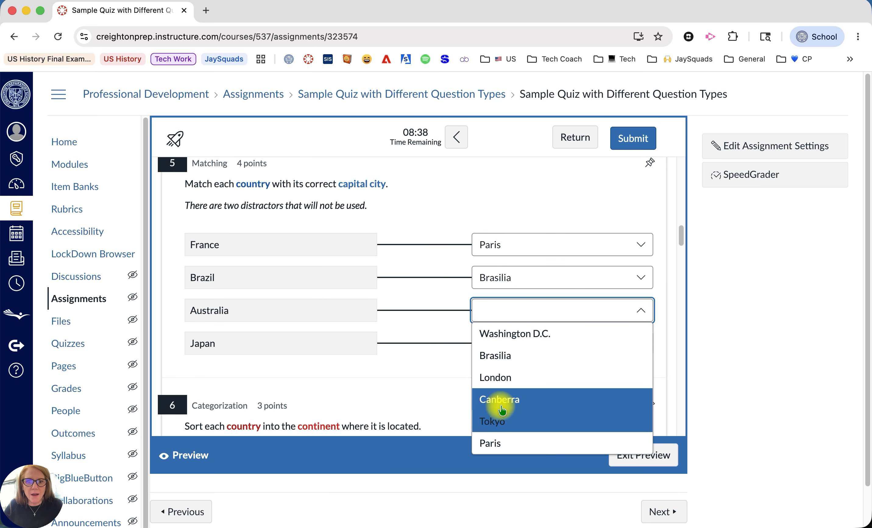
left_click(498, 399)
left_click(496, 342)
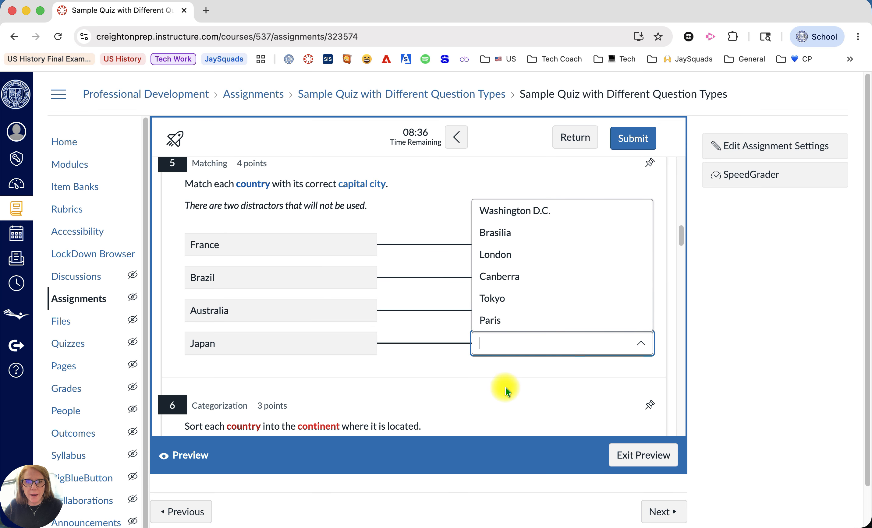
left_click(490, 296)
Sort Germany and Italy into Europe, Japan and Thailand into Asia, and Egypt and Kenya into Africa in question 6.
scroll(411, 382, "down", 8)
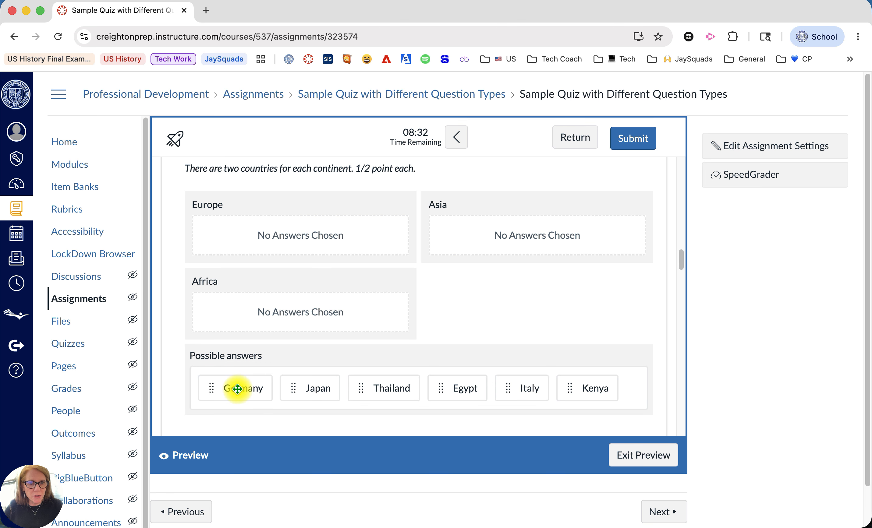
left_click_drag(234, 388, 469, 255)
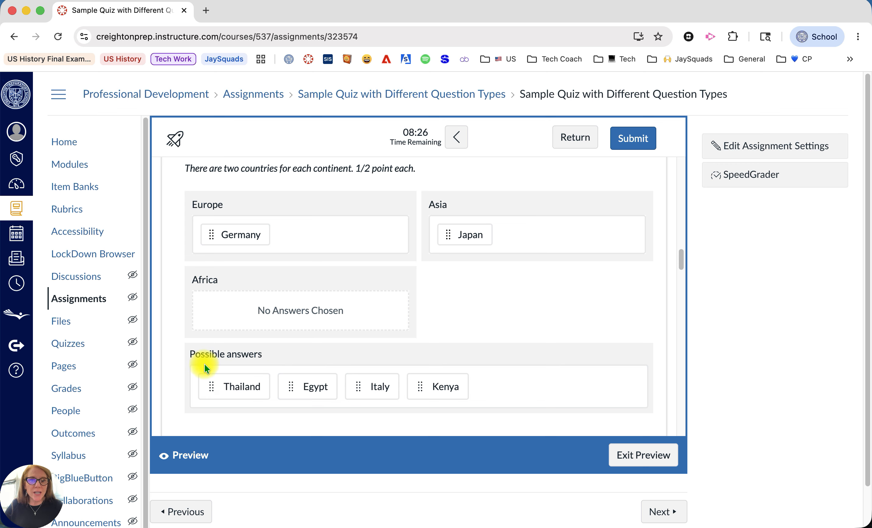
left_click_drag(229, 387, 472, 289)
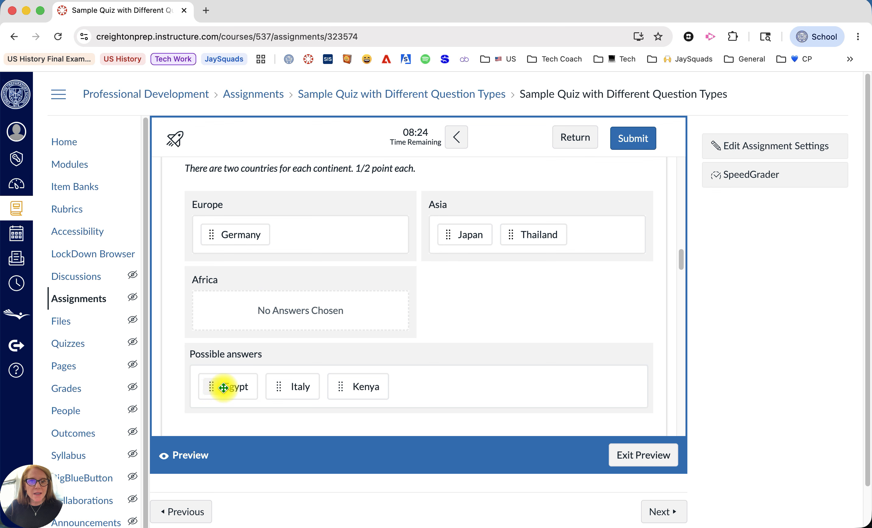
left_click_drag(224, 386, 235, 342)
Order the cities in question 7 by population as Omaha, Denver, Chicago and New York.
scroll(449, 331, "down", 12)
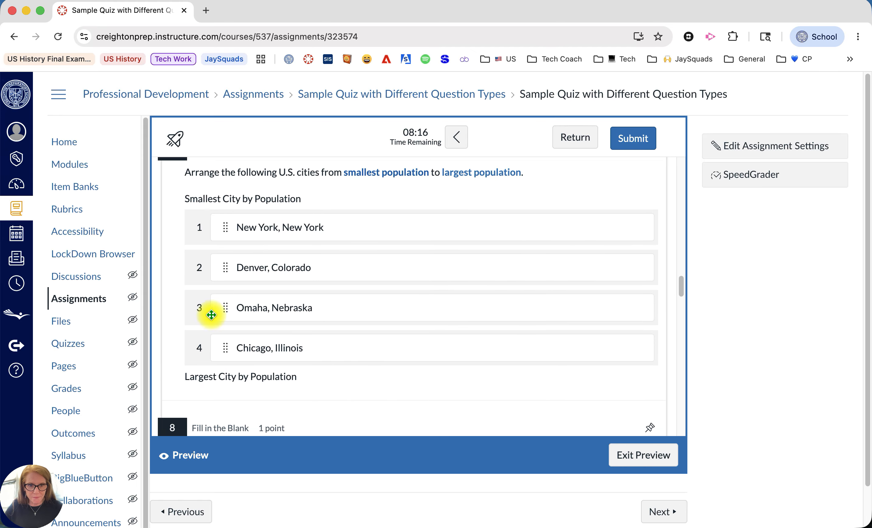
left_click_drag(228, 311, 233, 228)
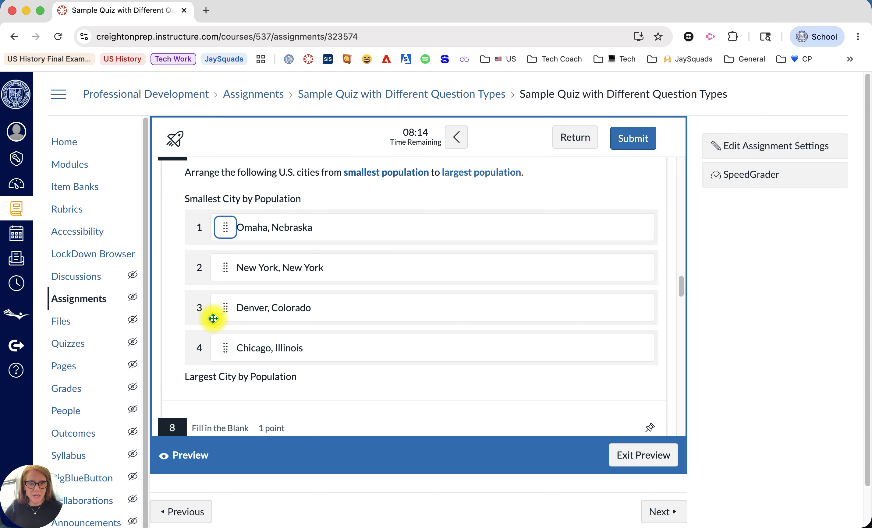
left_click_drag(222, 307, 226, 268)
left_click_drag(214, 349, 229, 309)
Fill in the blank in question 8 with "Death" and change its first letter to lowercase.
scroll(379, 370, "down", 5)
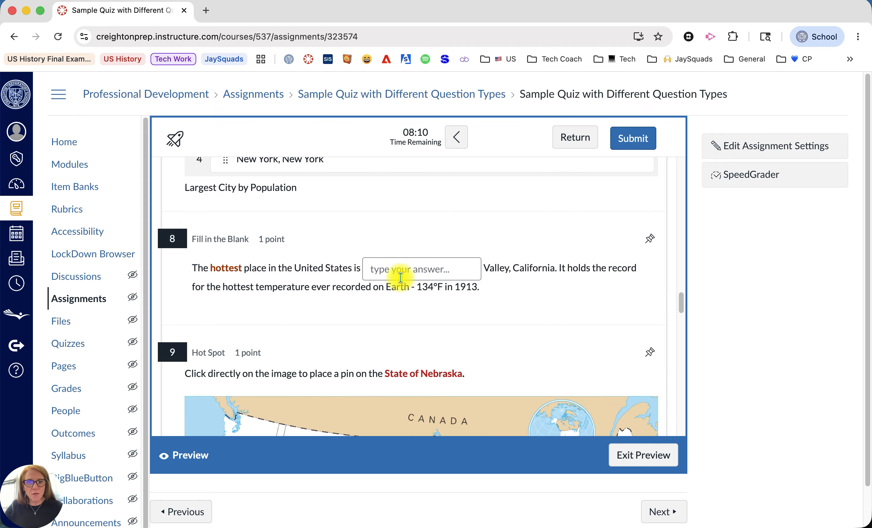
left_click(385, 262)
type("Deat")
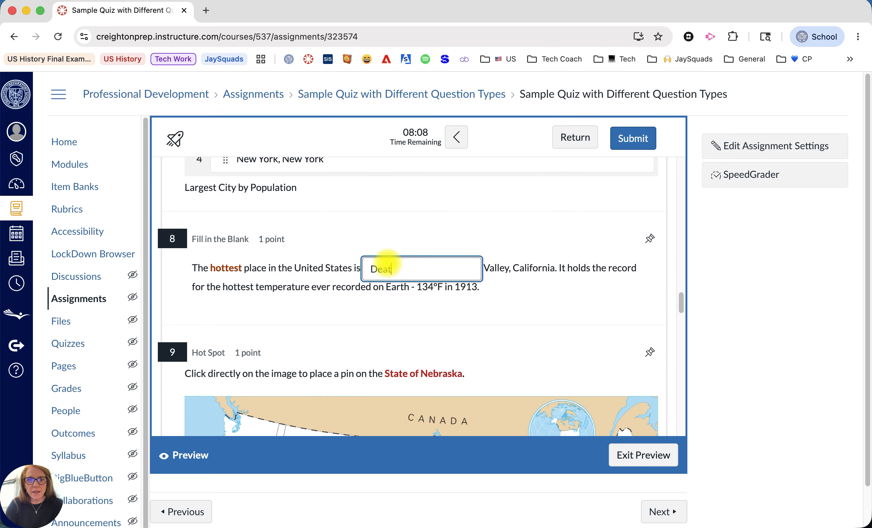
type("h")
left_click(504, 309)
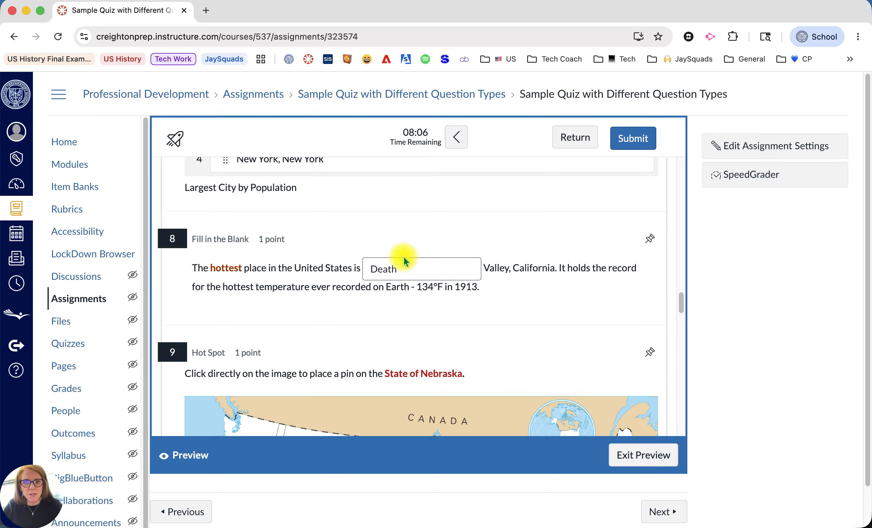
left_click(368, 269)
key("Delete")
type("d")
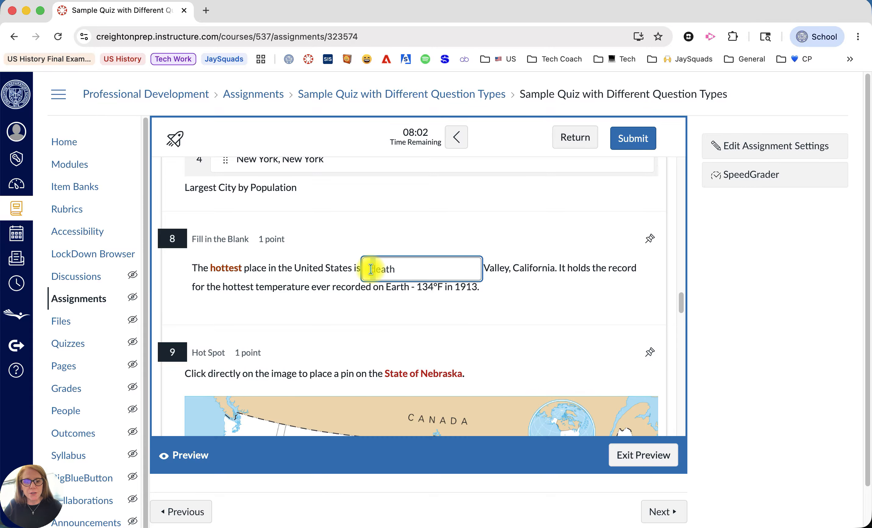
Place a pin on Nebraska in the Hot Spot map and answer False to question 10 about Texas.
scroll(538, 351, "down", 7)
scroll(537, 352, "down", 10)
left_click(216, 246)
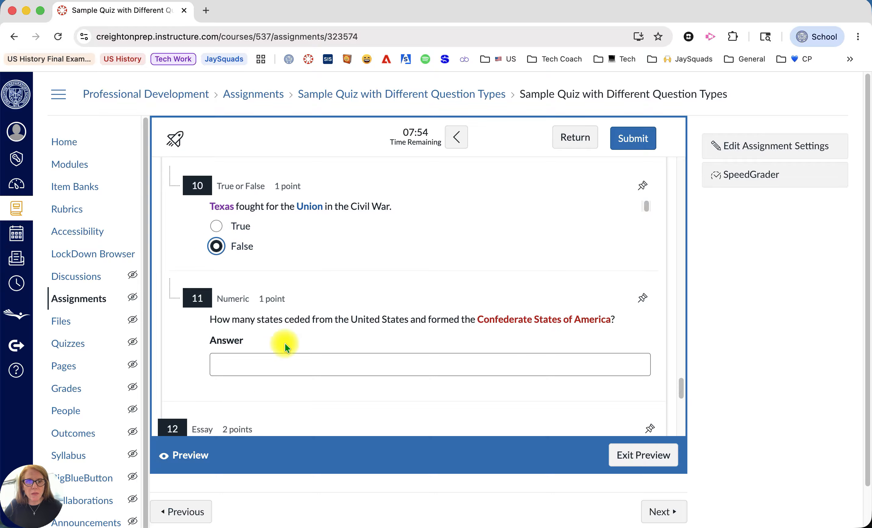
Enter 11 as the number of Confederate states in Numeric question 11.
left_click(230, 362)
type("q")
key("BackSpace")
type("11")
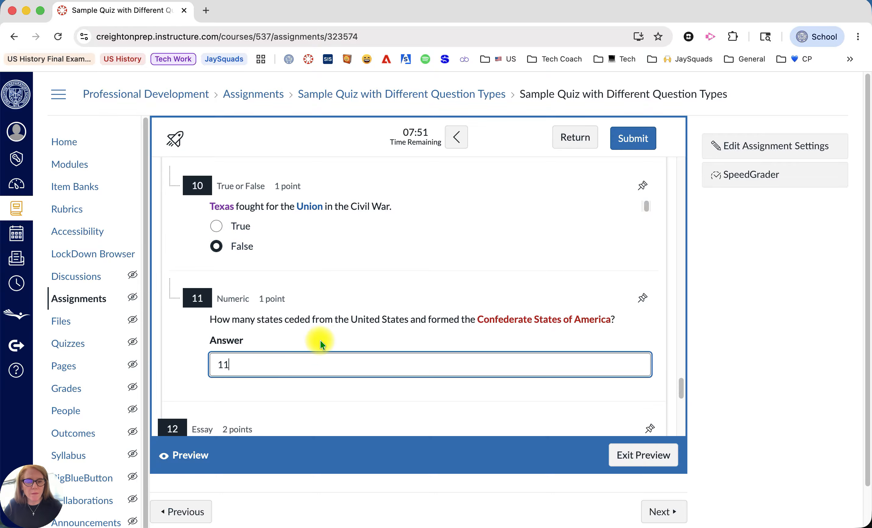
Answer Essay question 12 with the text "The Maldives!!!".
scroll(320, 340, "down", 7)
scroll(317, 340, "down", 2)
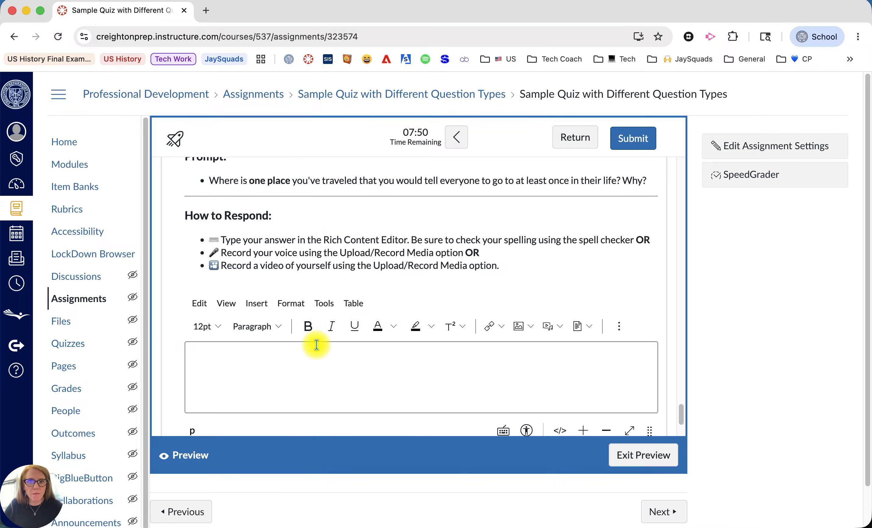
left_click(260, 357)
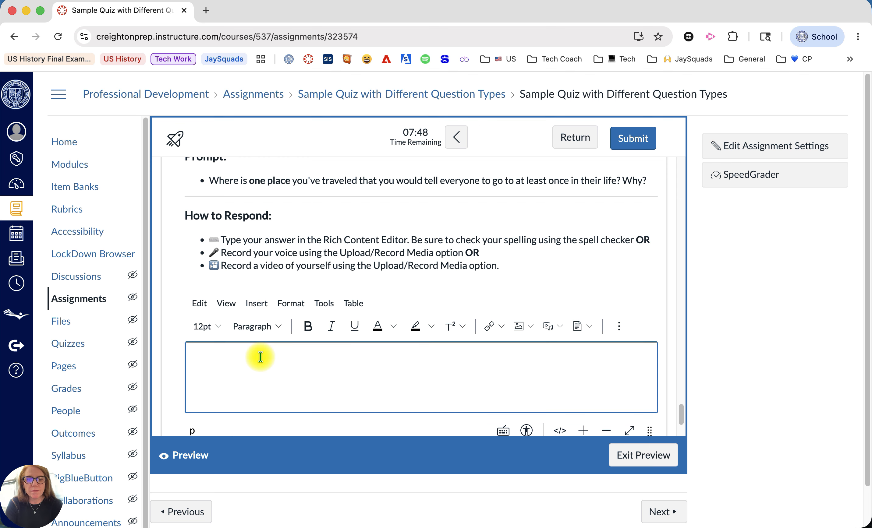
type("The Maldi")
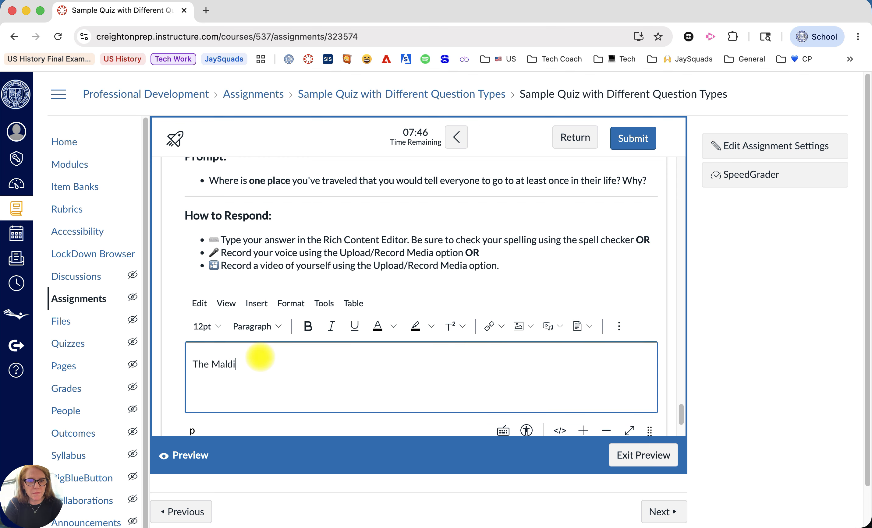
type("ves!!!")
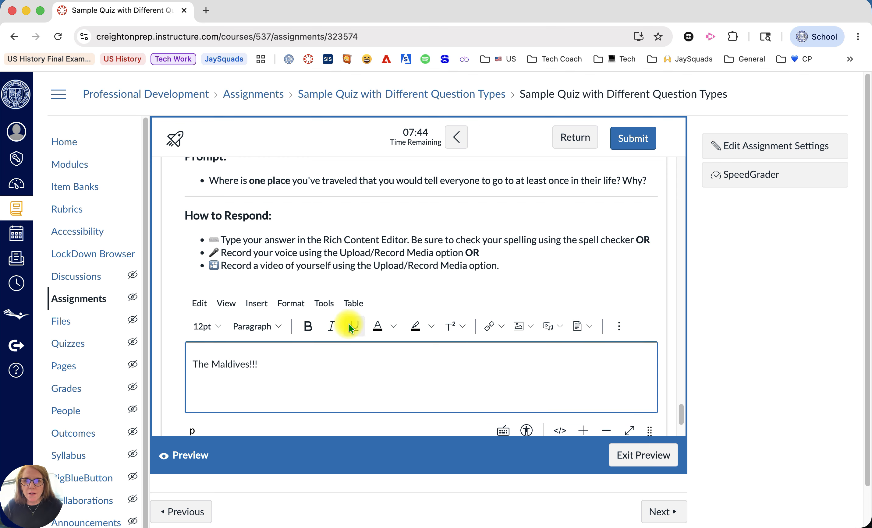
Submit the previewed quiz for grading and confirm the submission.
scroll(350, 325, "down", 3)
left_click(632, 138)
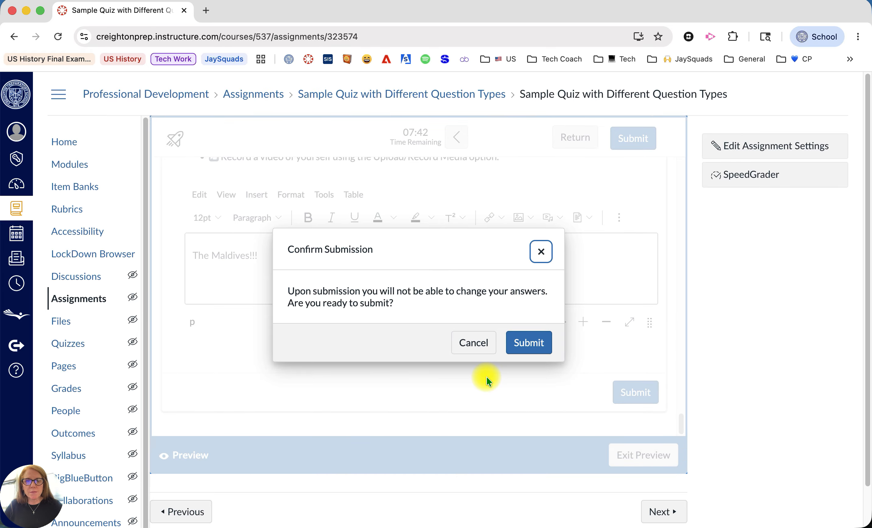
left_click(545, 346)
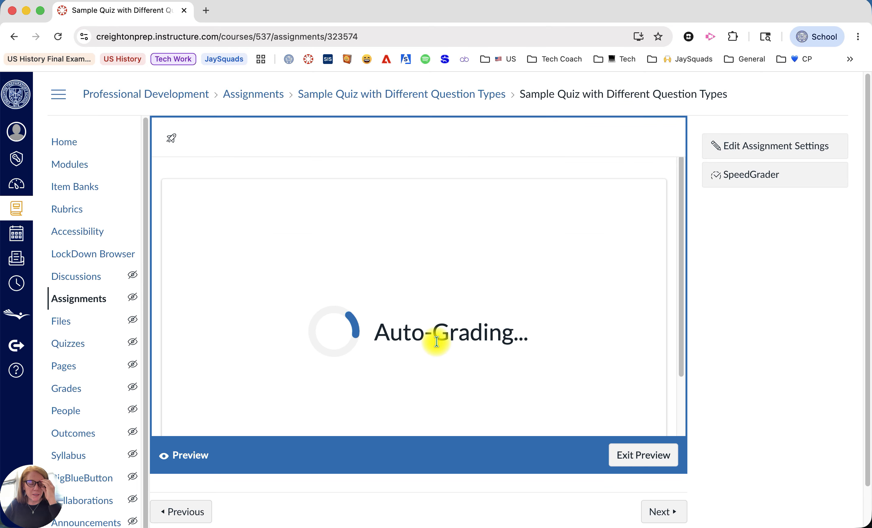
Examine the results page, from the overall score through the graded answers to the essay response.
scroll(505, 321, "down", 5)
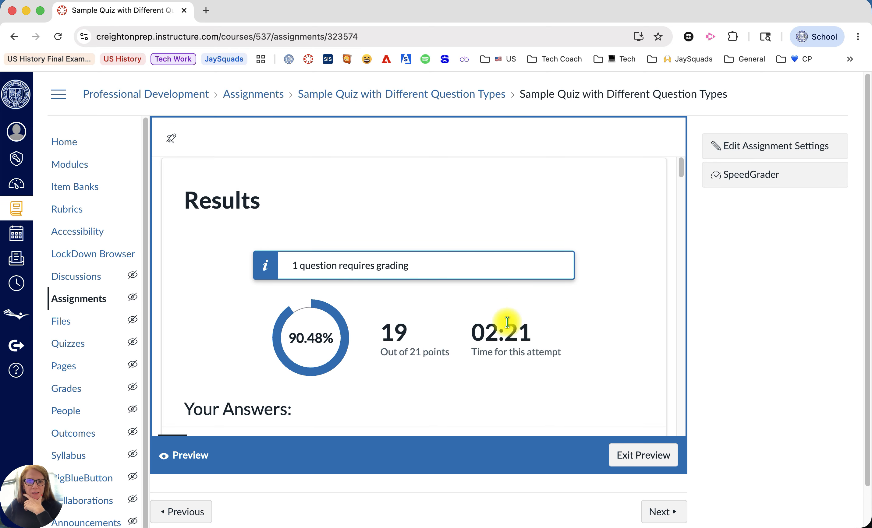
scroll(506, 321, "down", 20)
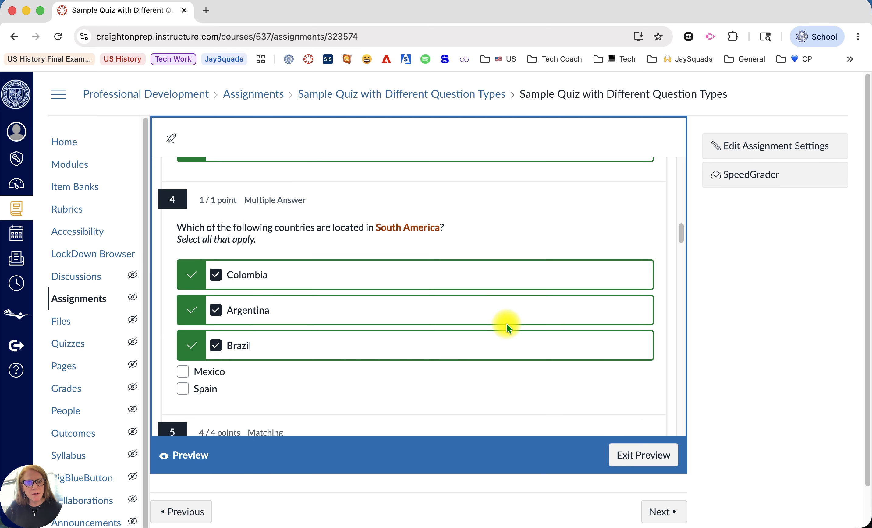
scroll(506, 325, "down", 20)
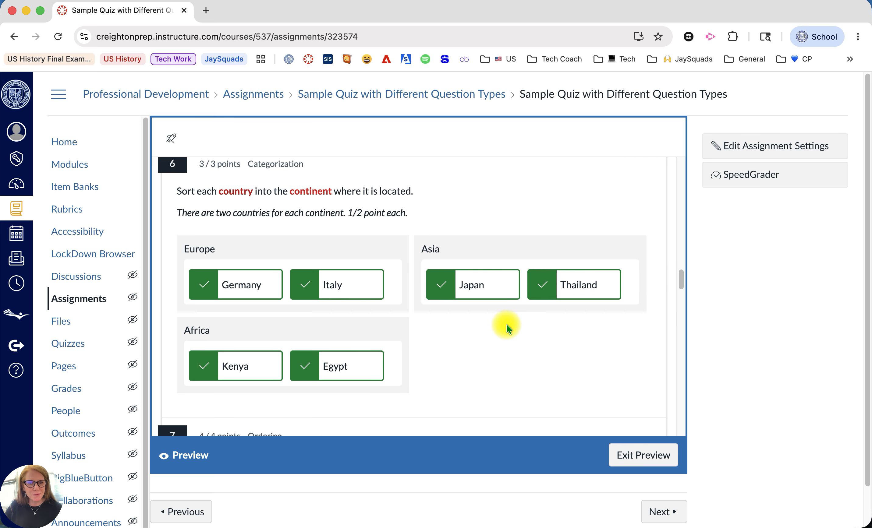
scroll(506, 327, "down", 20)
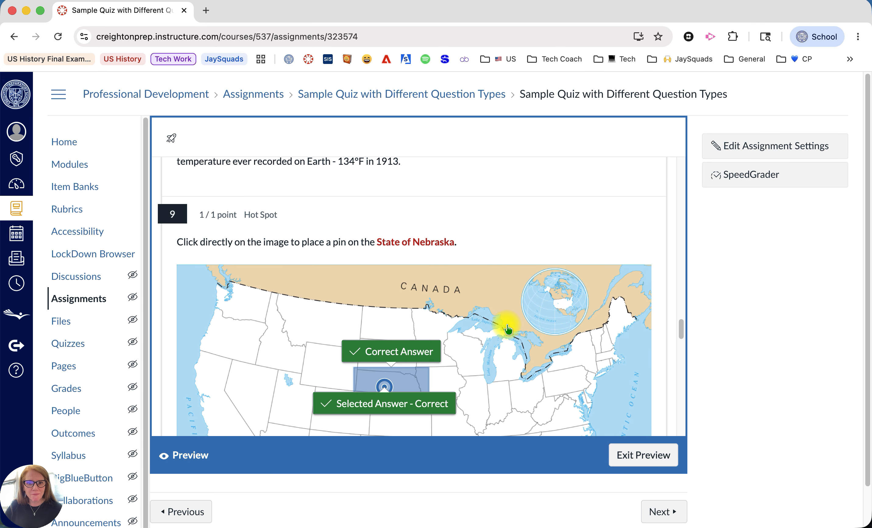
scroll(506, 325, "down", 20)
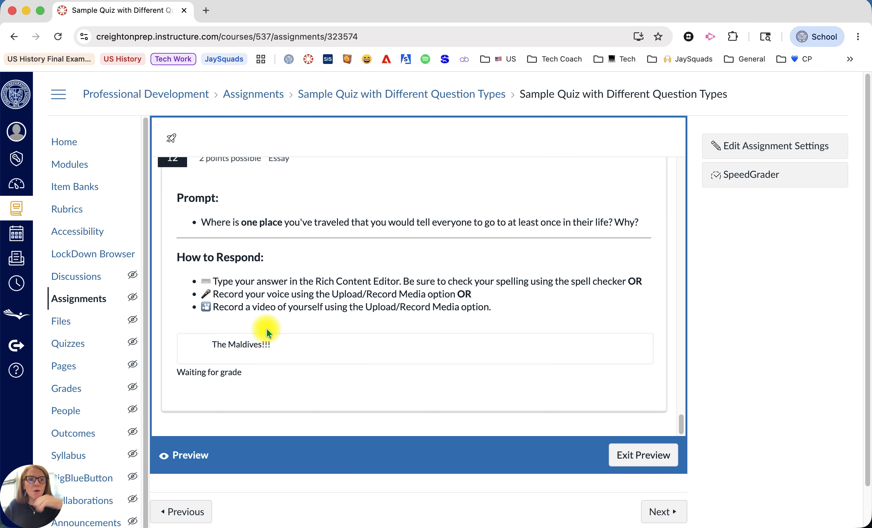
Look back over the graded answers, exit the quiz preview and check the quiz's total points in the builder.
scroll(465, 295, "up", 20)
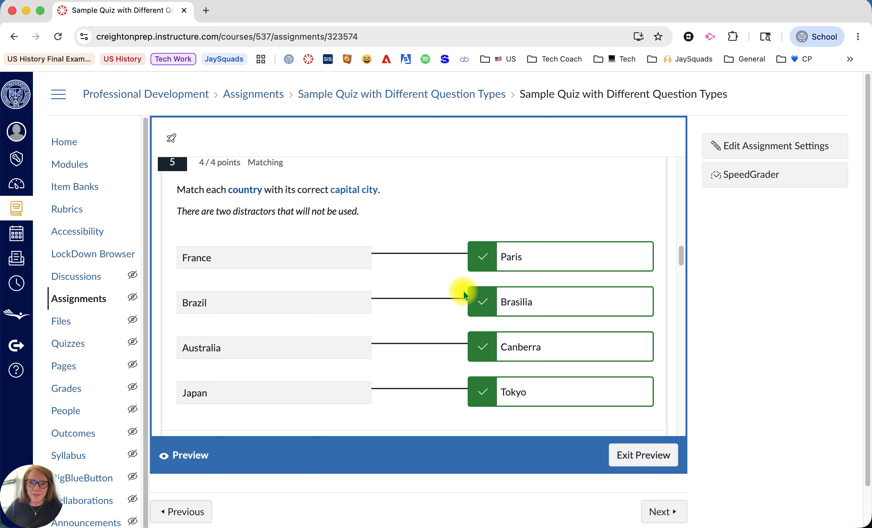
left_click(624, 455)
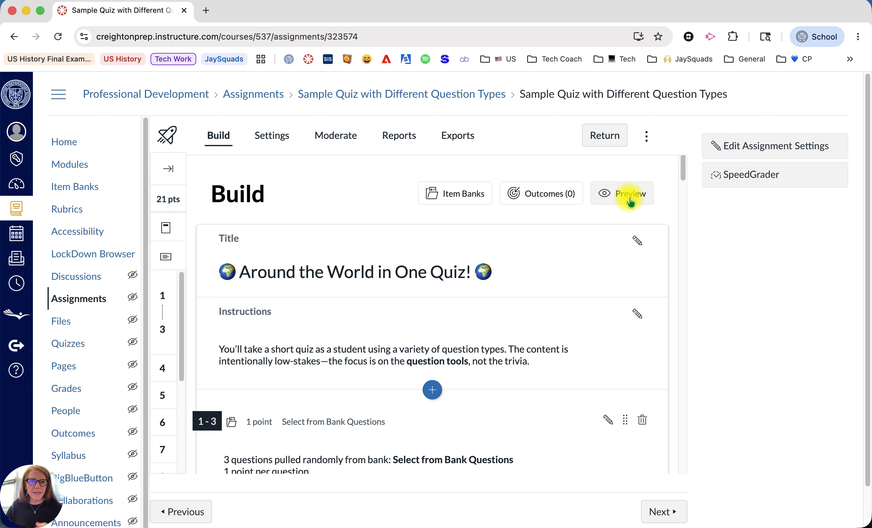
left_click_drag(157, 198, 182, 201)
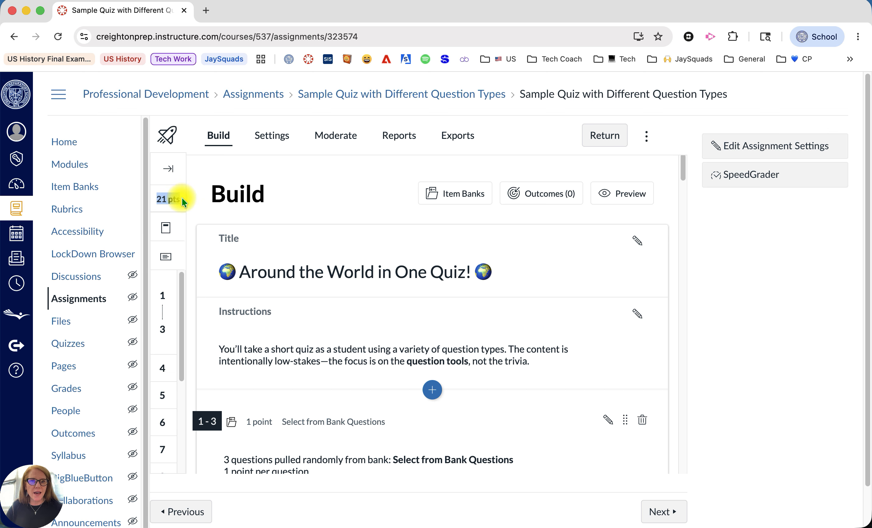
Open Sample Quiz with Different Question Types from the course's assignments list and check its points setting.
left_click(78, 298)
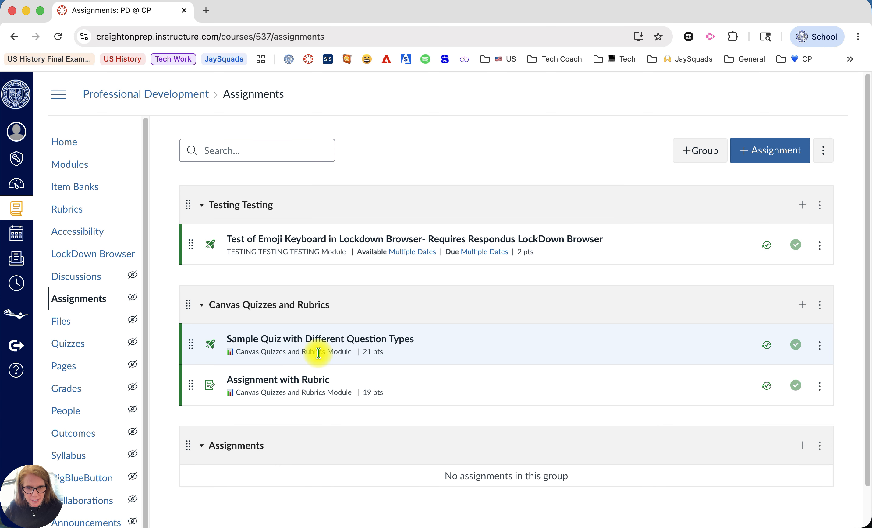
left_click(323, 338)
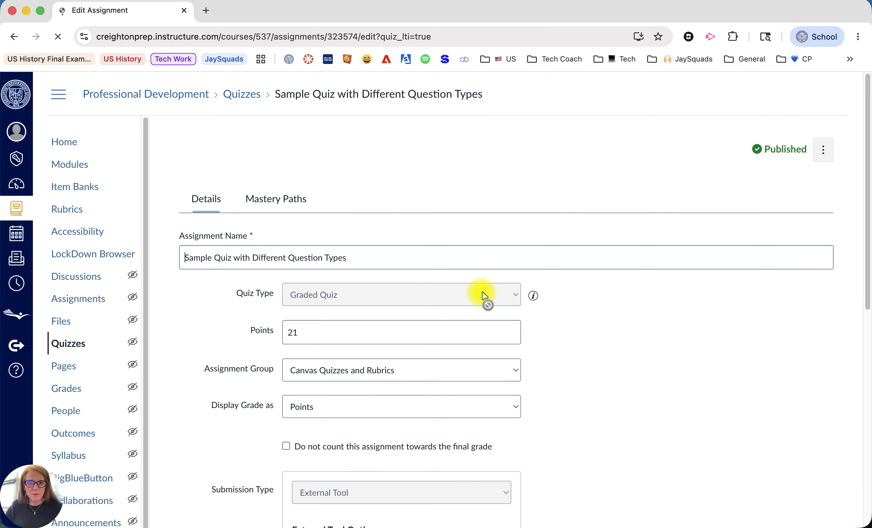
double_click(292, 330)
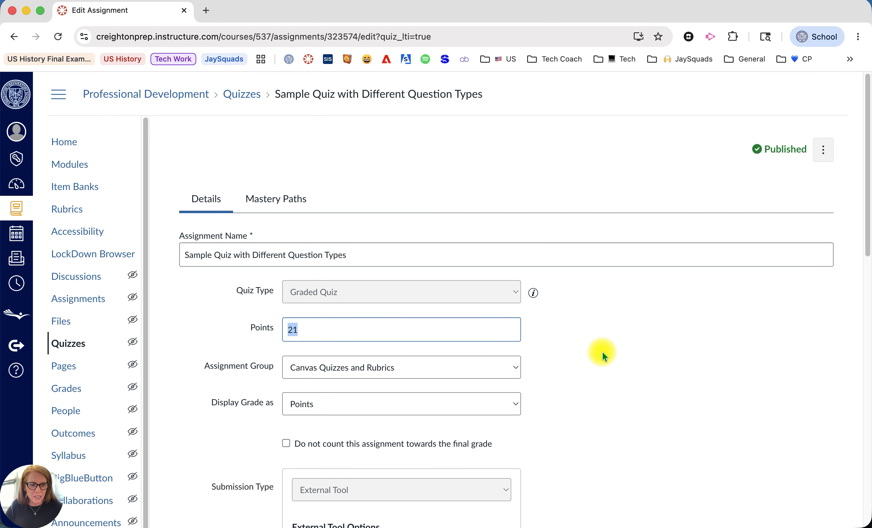
Review the quiz's grade display, submission type, SIS sync and access settings, and continue to the quiz builder.
scroll(569, 330, "down", 5)
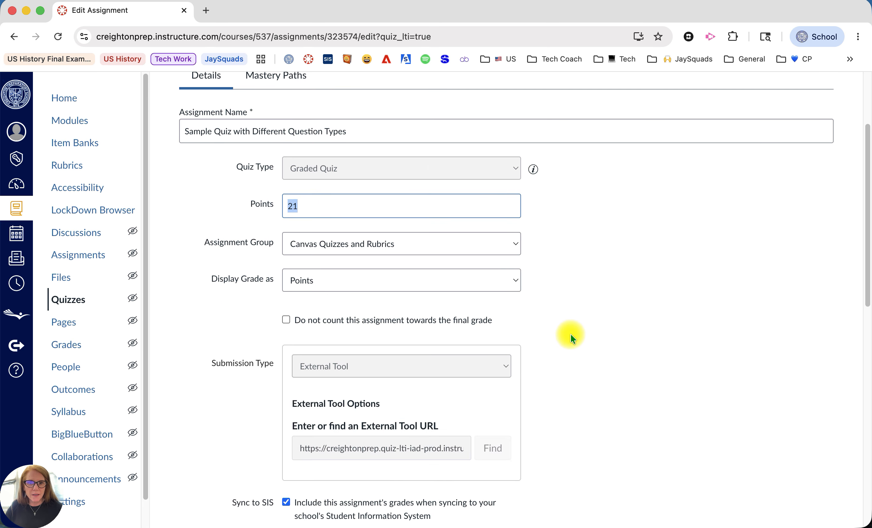
scroll(570, 335, "down", 15)
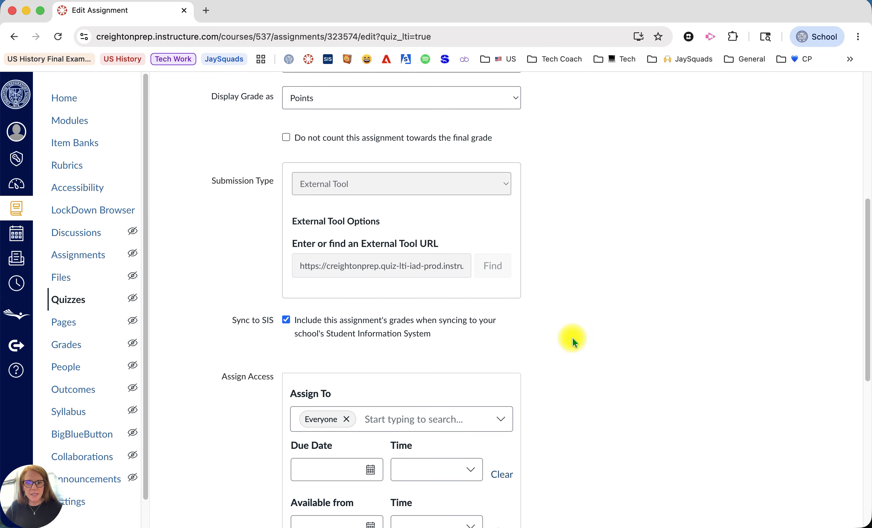
scroll(572, 340, "up", 20)
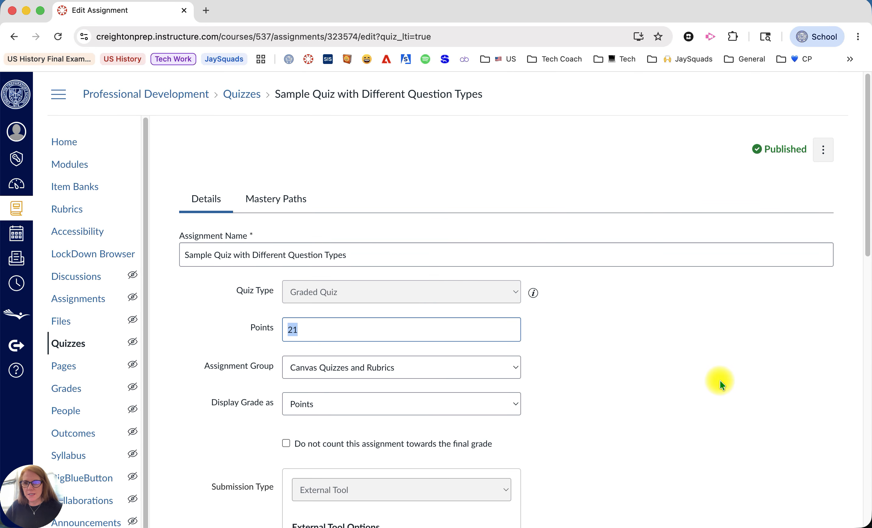
scroll(726, 374, "down", 20)
left_click(805, 449)
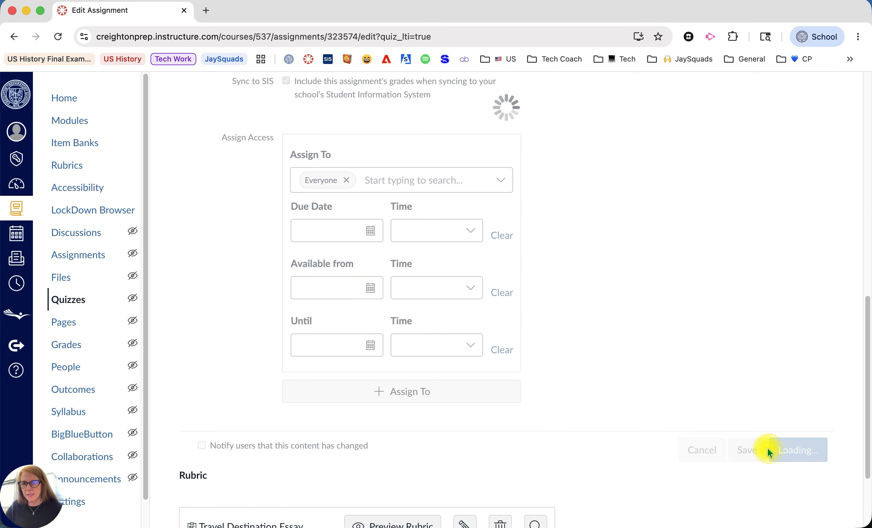